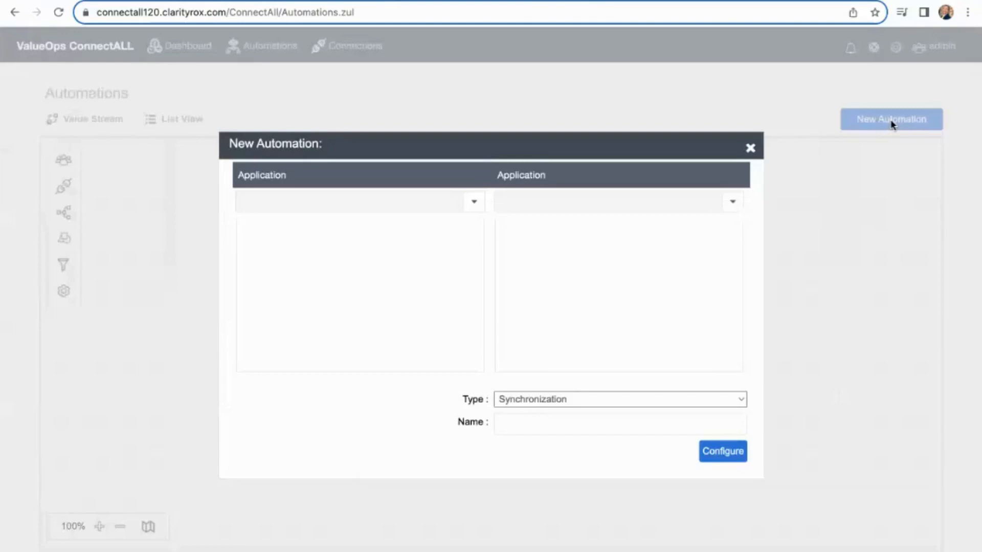
Step: Choose Rally Software as the first application and Azure DevOps (Formerly VSTS/TFS 2015+) as the second for the new automation
left_click(474, 205)
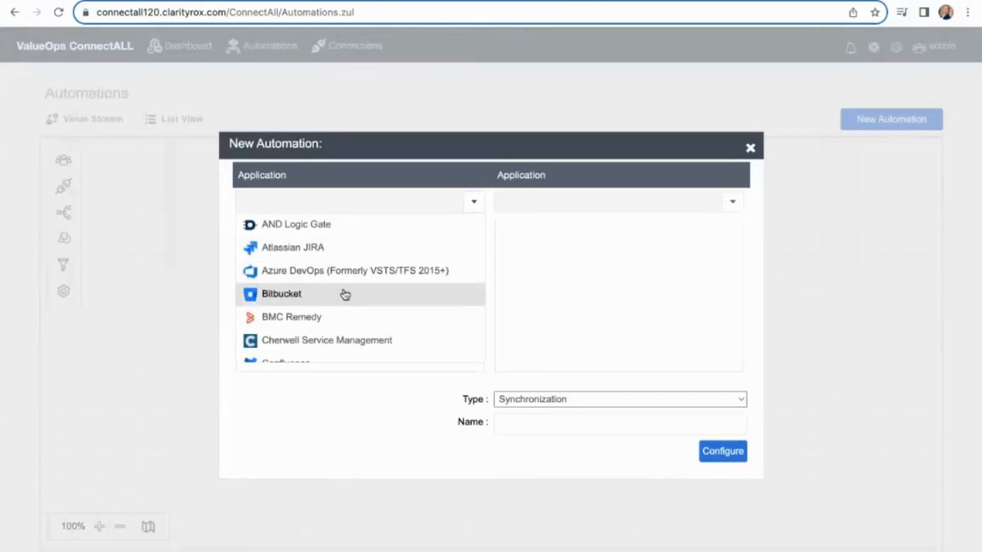
scroll(343, 295, "down", 15)
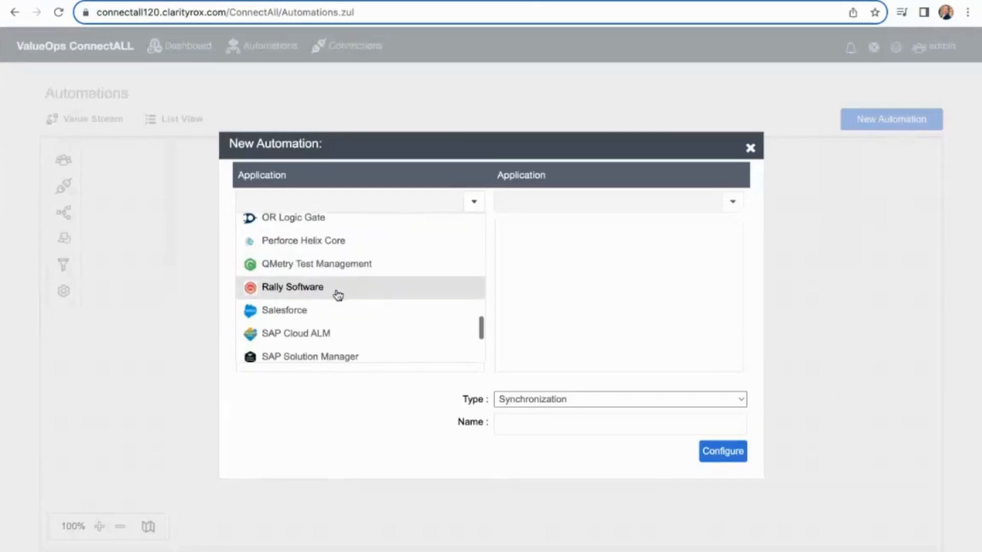
left_click(337, 293)
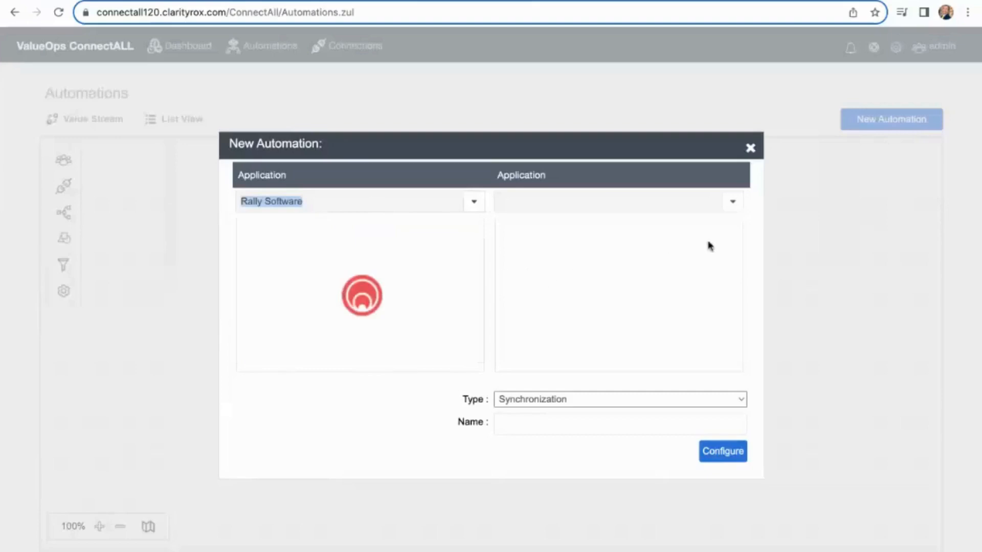
left_click(737, 208)
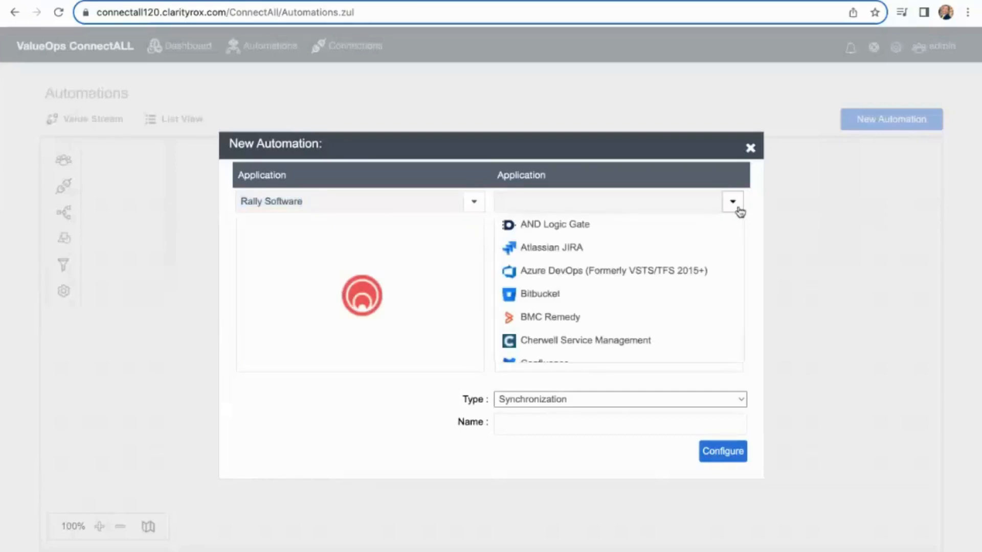
left_click(603, 277)
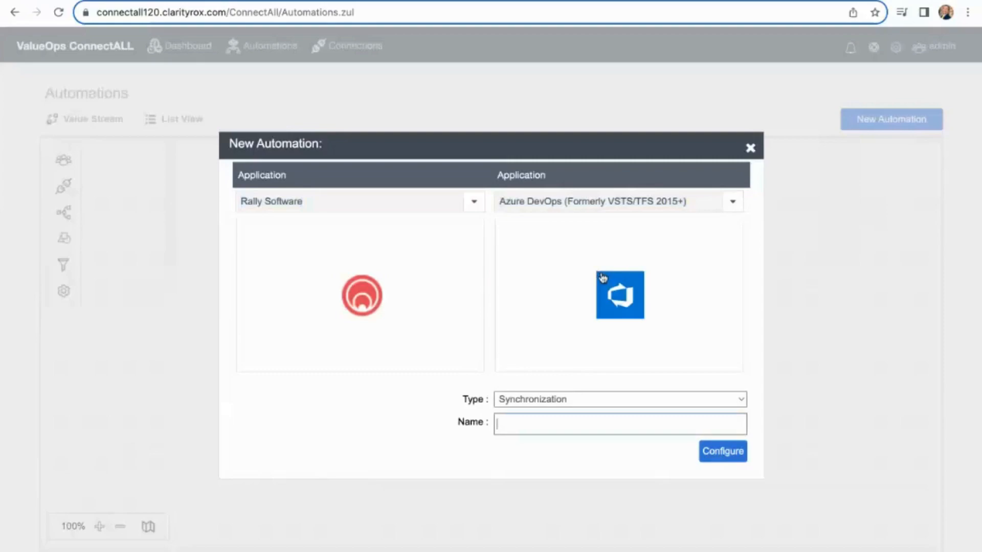
Step: Keep the automation type as Synchronization, name it Training, and proceed to its configuration
left_click(560, 407)
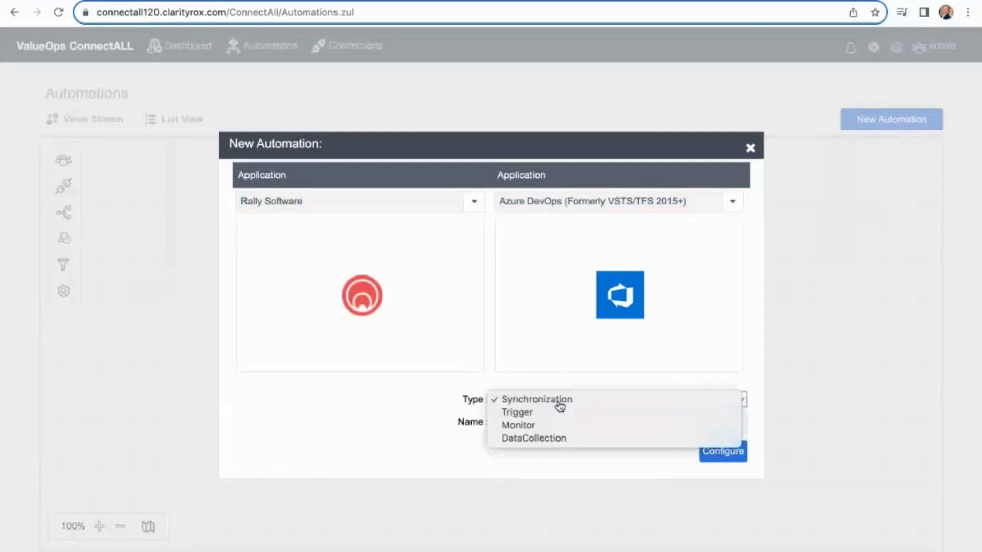
left_click(559, 404)
left_click(539, 419)
type("Training")
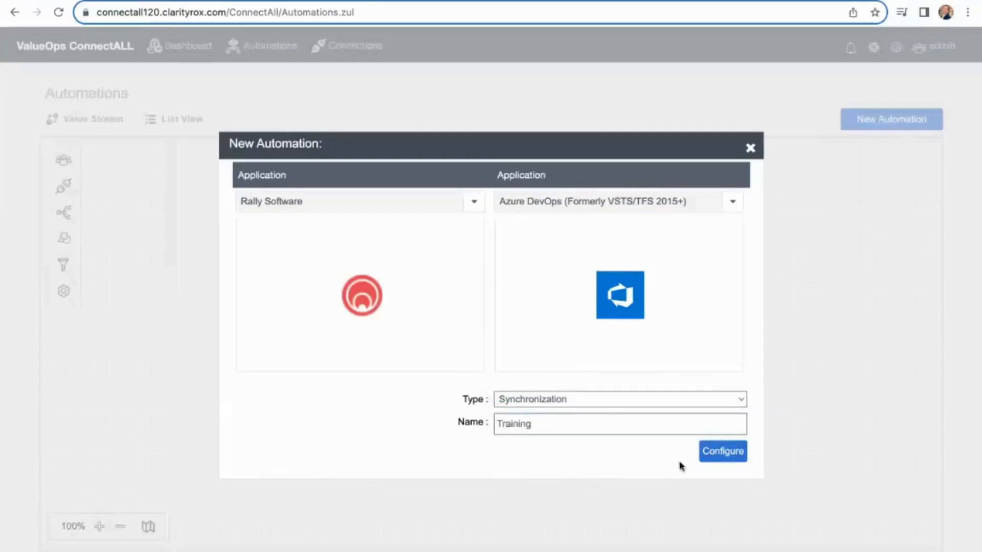
left_click(723, 455)
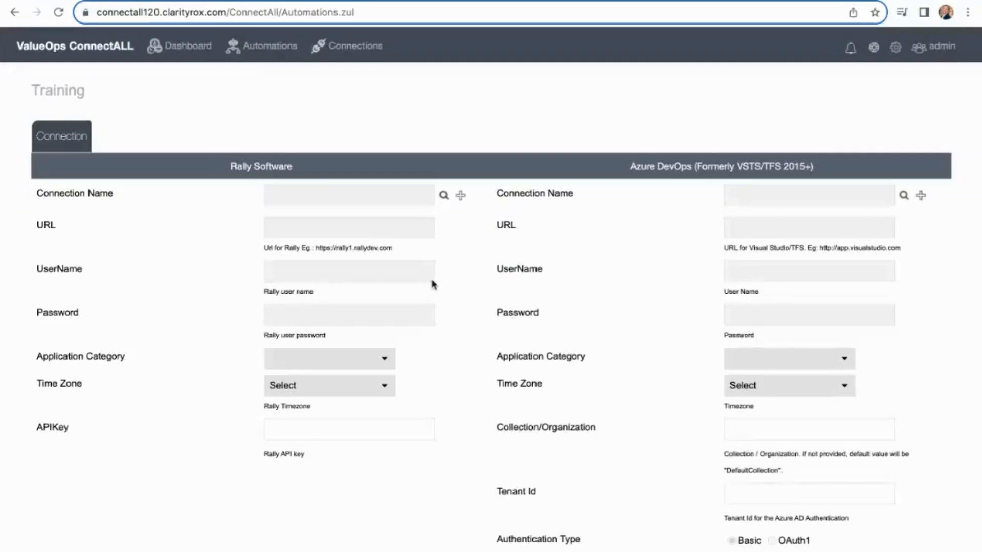
Step: Assign the existing AdminRally connection to Rally Software and the existing AdminADO connection to Azure DevOps
left_click(461, 197)
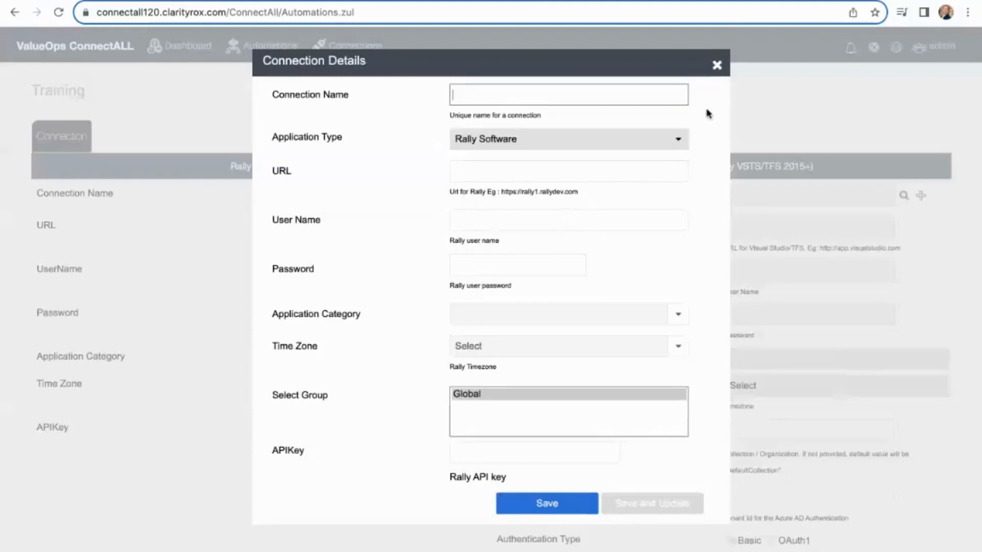
left_click(717, 65)
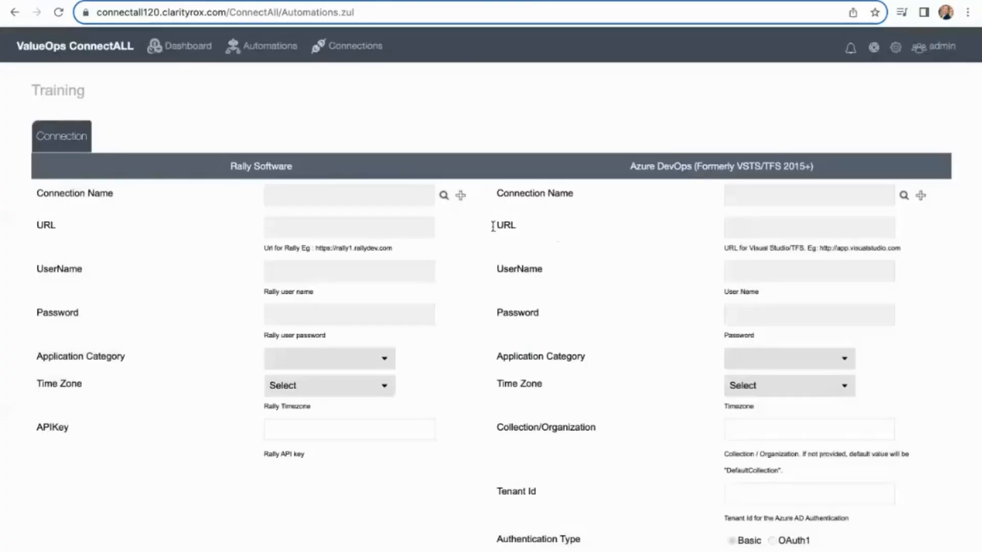
left_click(442, 195)
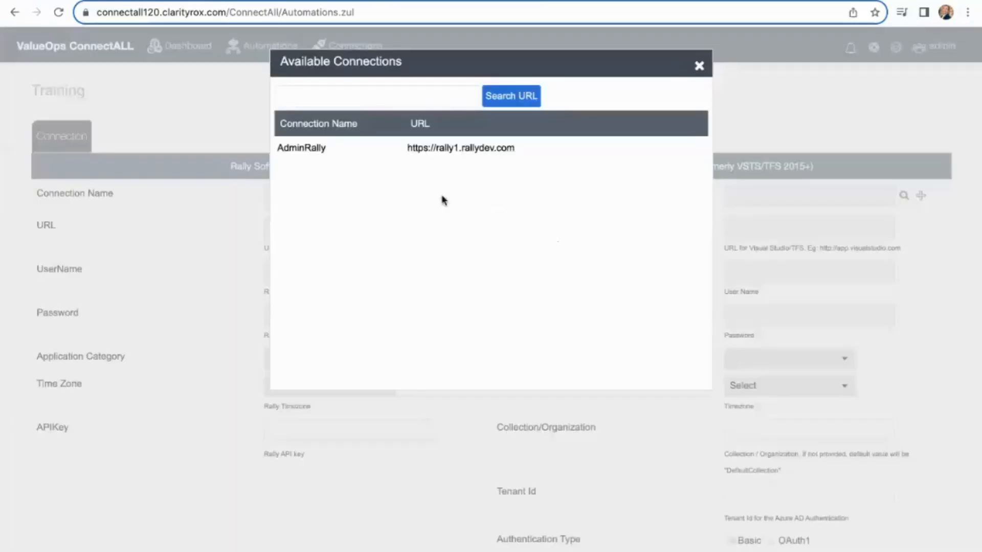
left_click(323, 148)
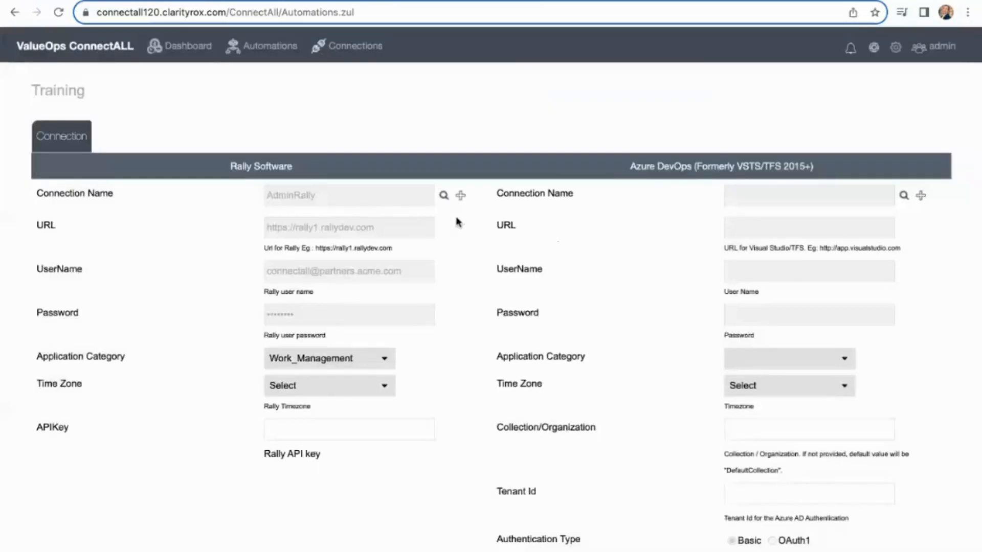
left_click(904, 197)
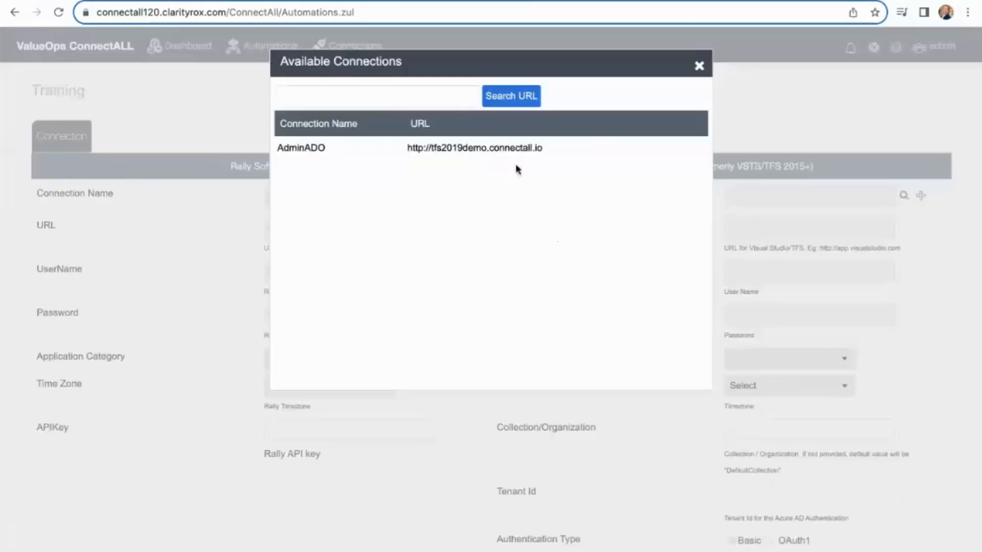
left_click(404, 153)
Step: Validate both the Rally Software and the Azure DevOps connections
scroll(558, 296, "down", 3)
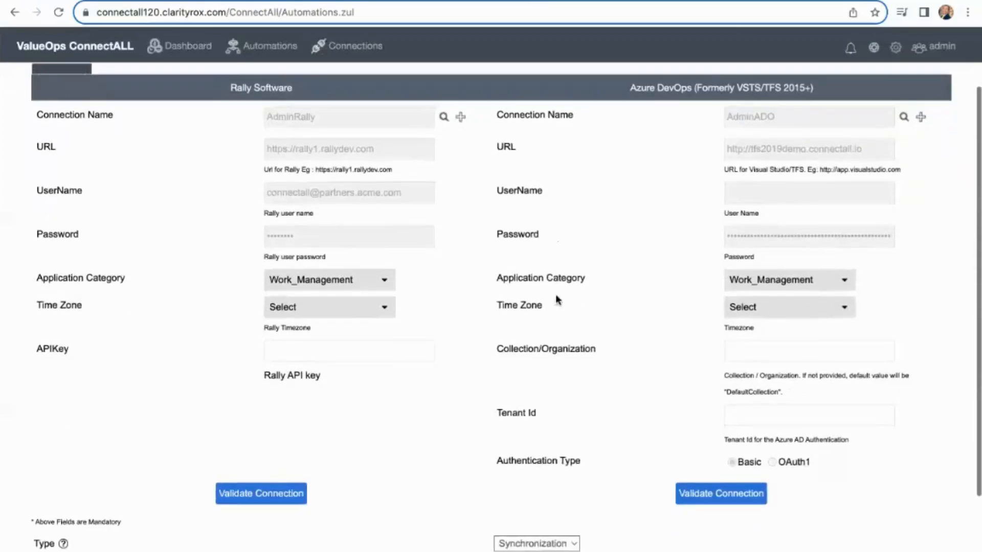
scroll(556, 295, "down", 2)
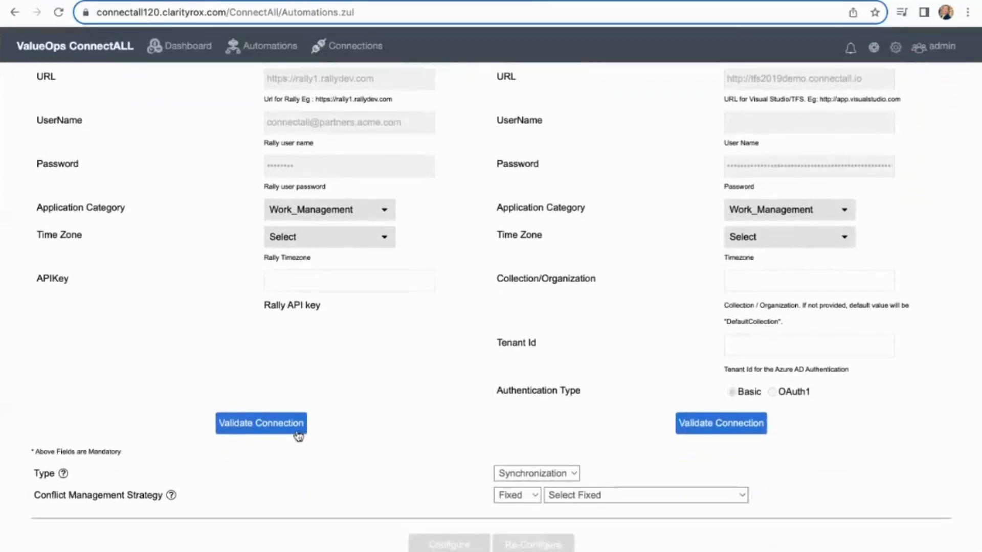
left_click(294, 424)
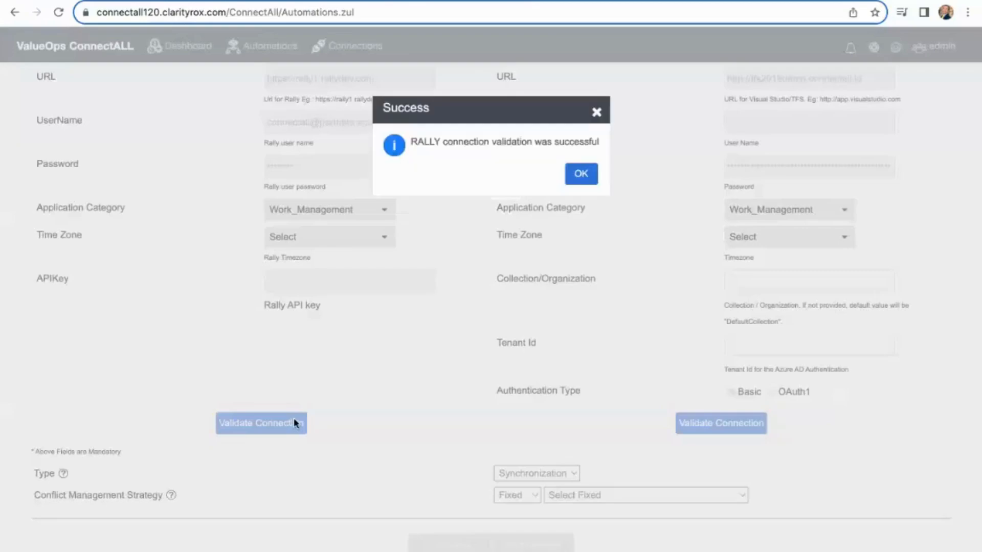
left_click(582, 174)
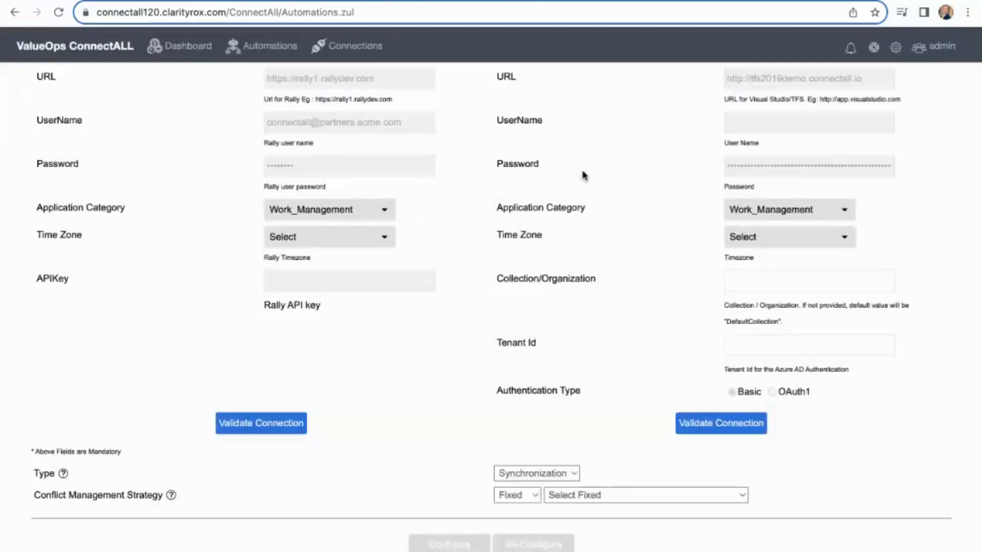
left_click(708, 425)
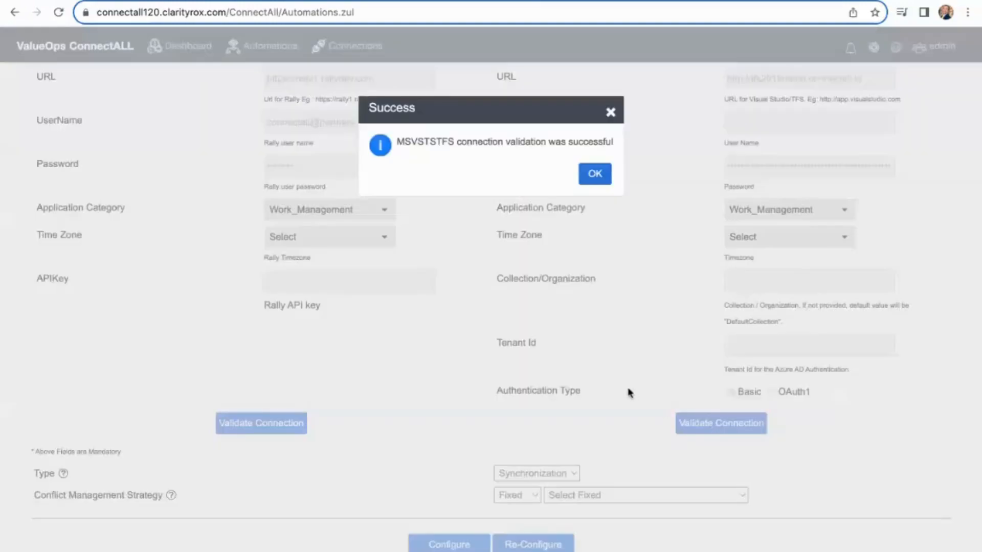
left_click(604, 174)
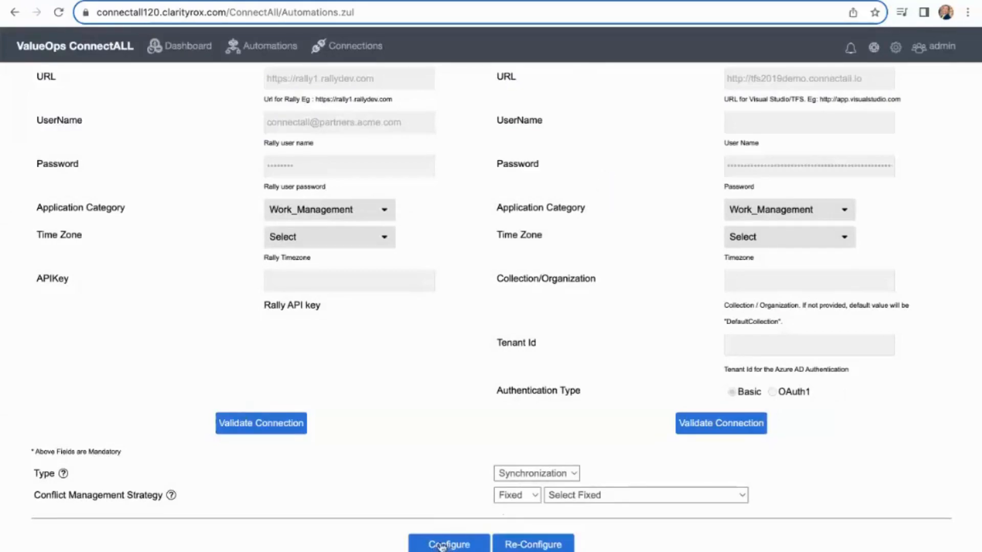
Step: Set the Fixed conflict management strategy to favour Rally Software and continue to the entity mapping
left_click(598, 496)
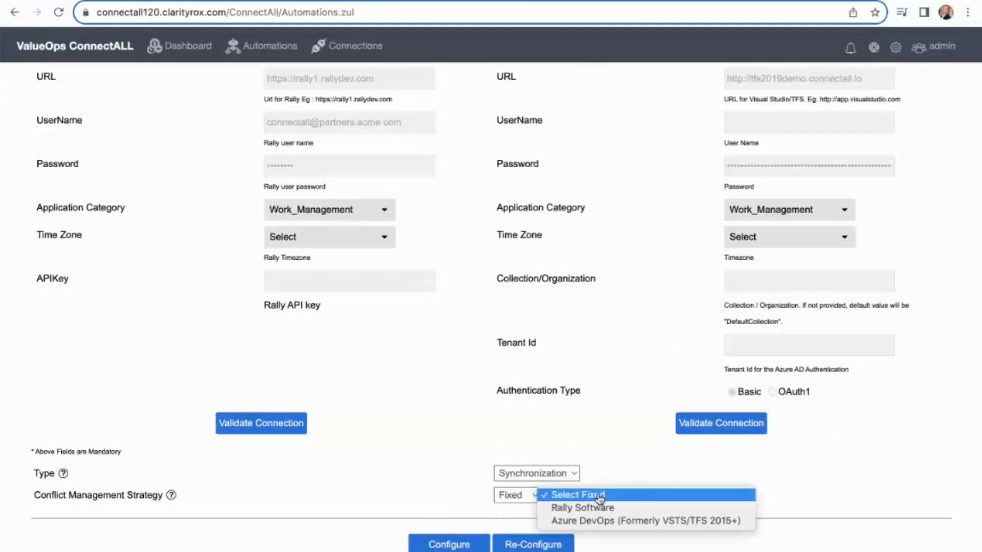
left_click(594, 508)
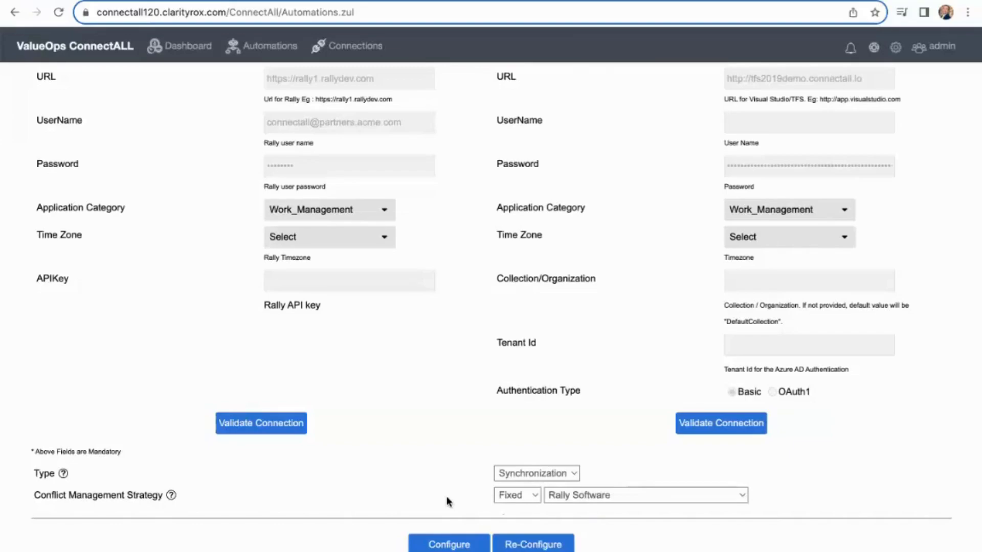
left_click(449, 544)
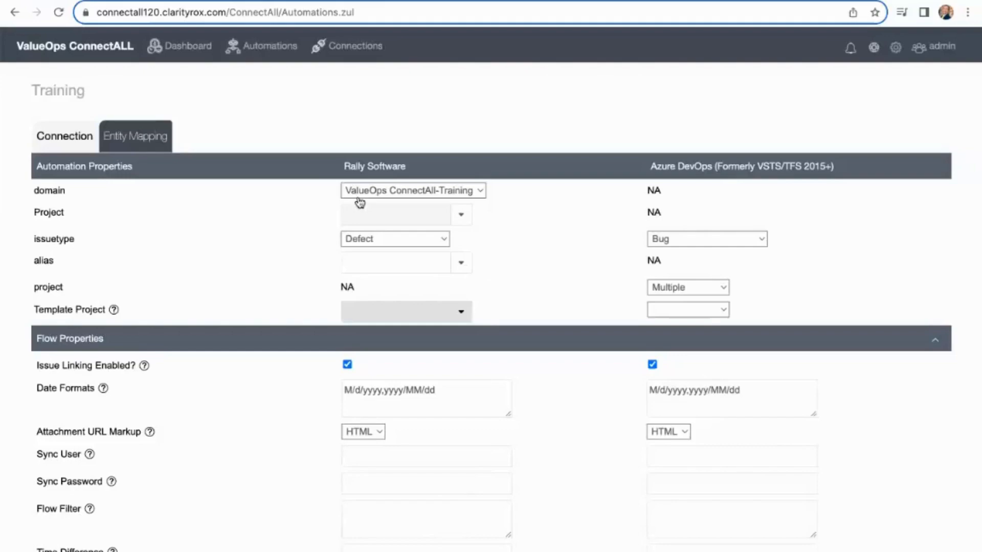
Step: Map the Rally side to the TrainingAdmin - Project Exodus project with User Story as its issue type
left_click(460, 215)
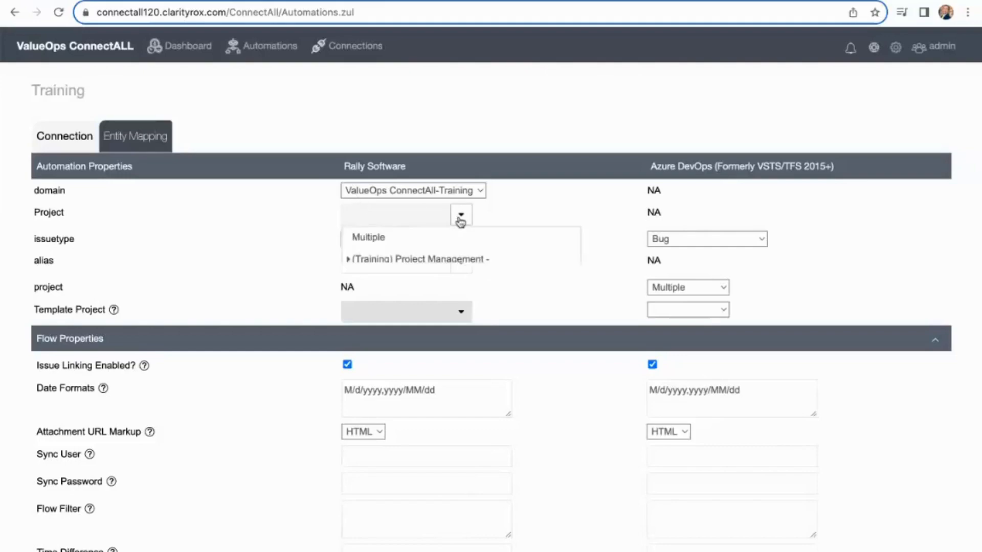
left_click(349, 263)
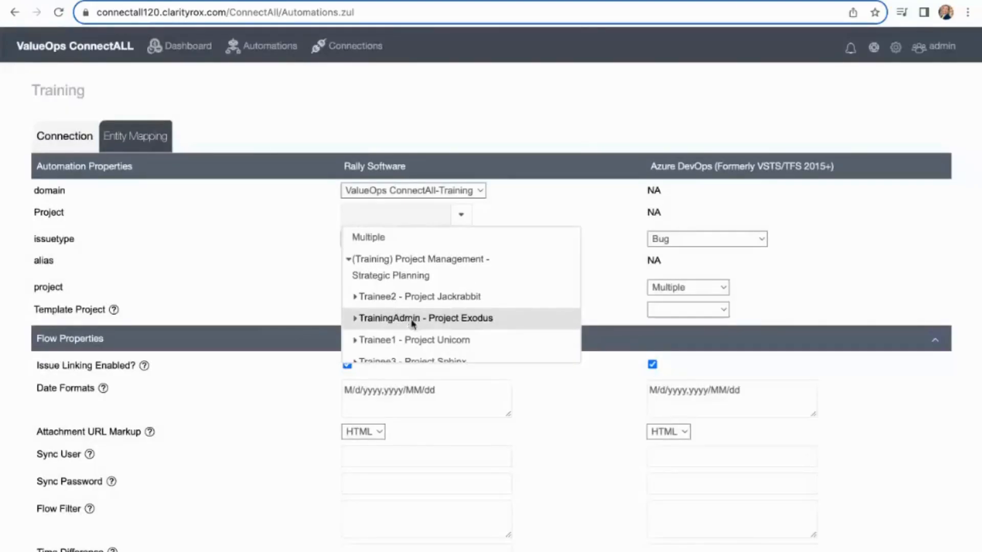
left_click(413, 322)
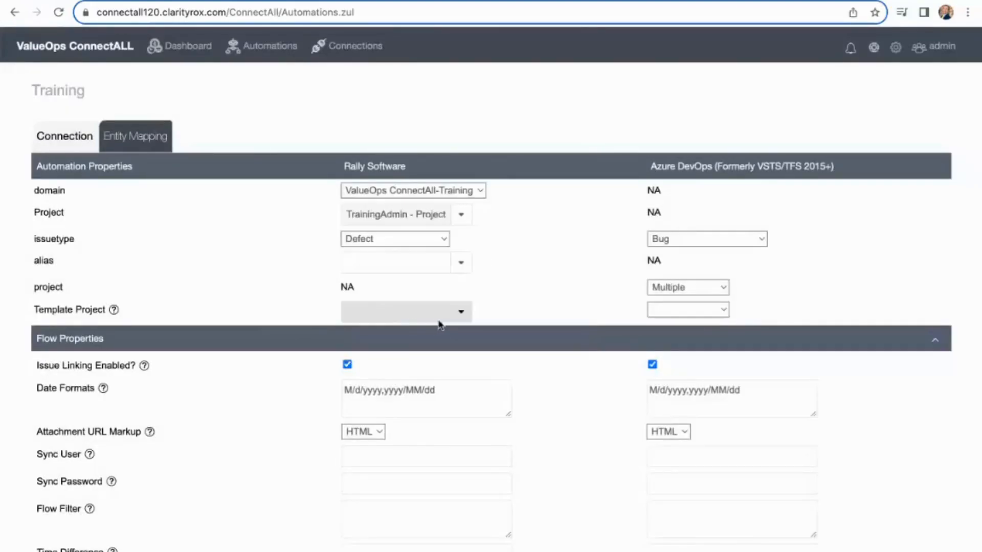
left_click(414, 242)
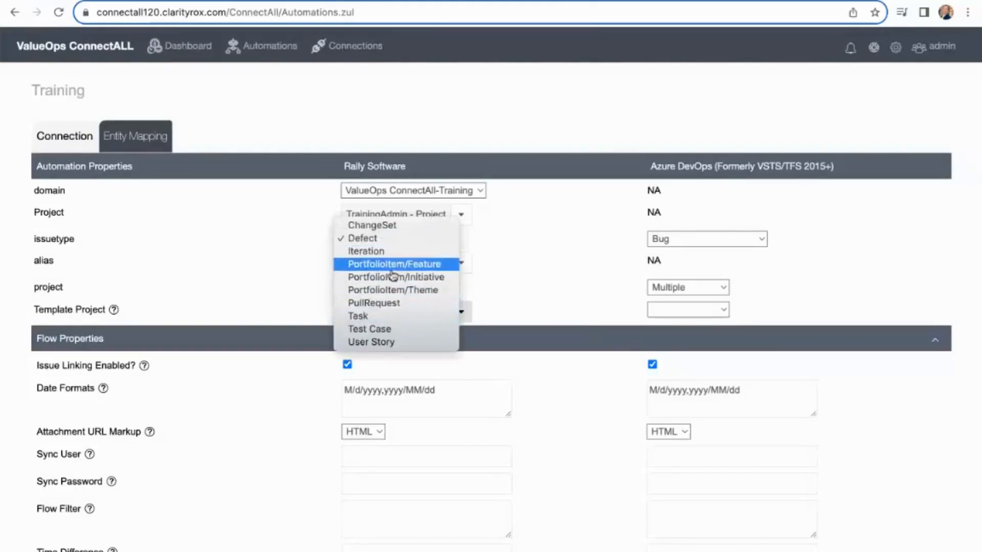
left_click(398, 342)
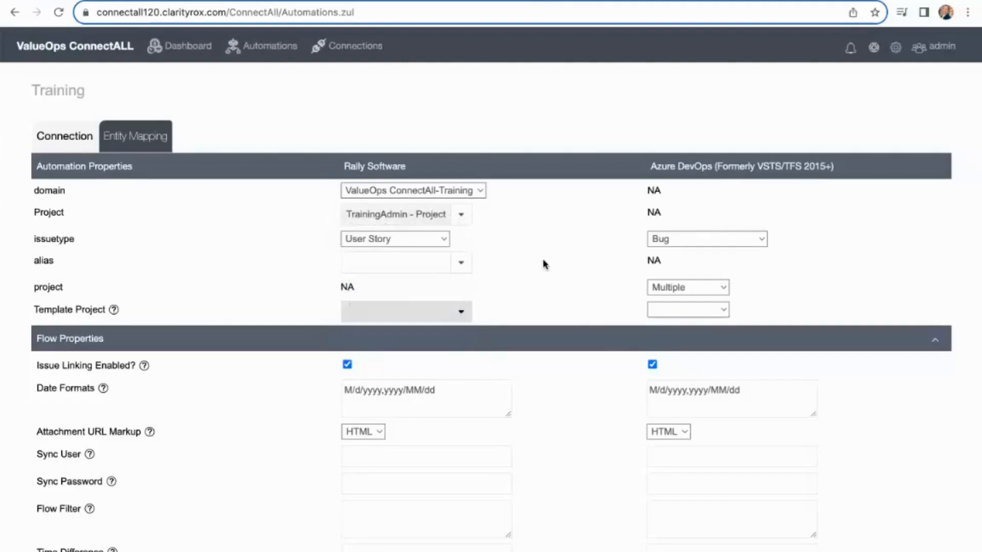
Step: Map the Azure DevOps side to the User Story issue type and the Training-Admin project
left_click(732, 242)
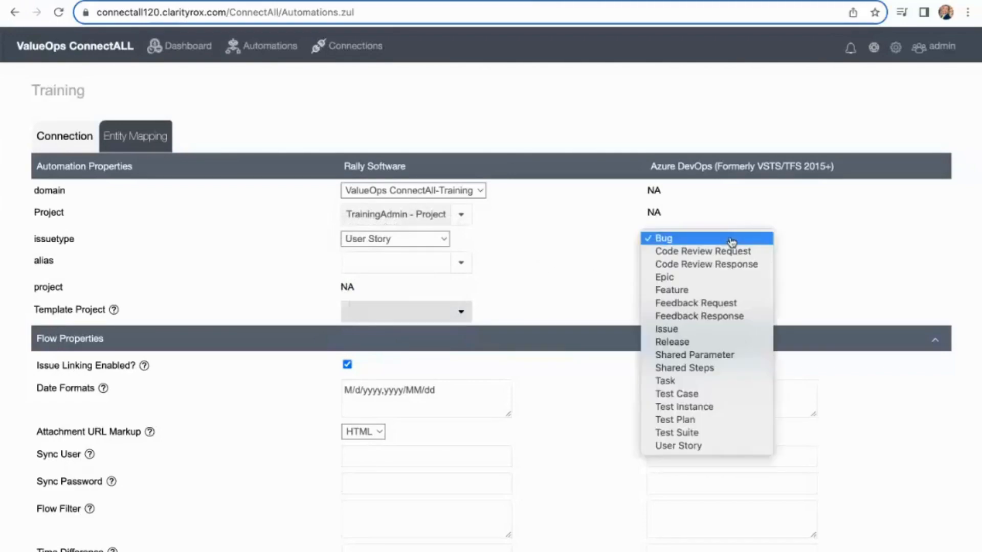
left_click(722, 446)
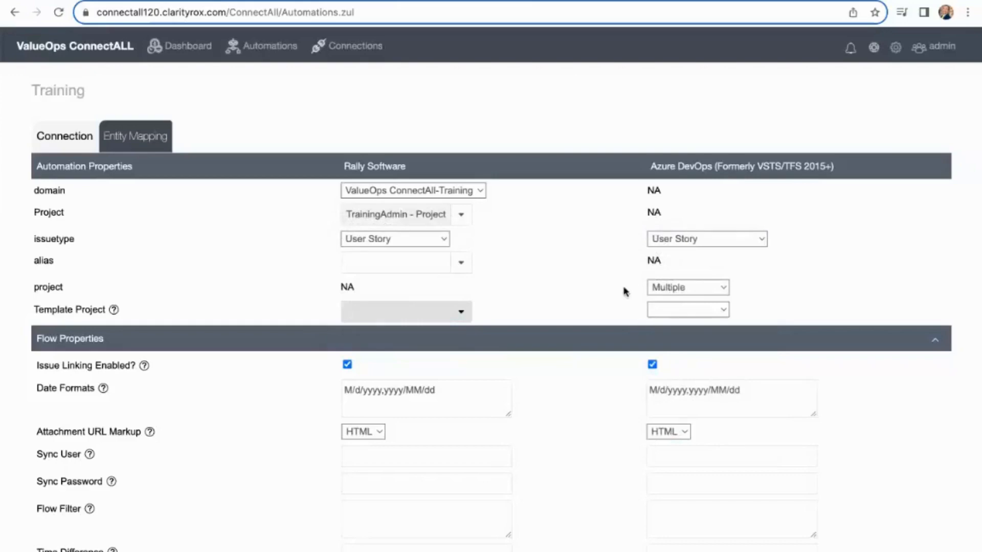
left_click(674, 291)
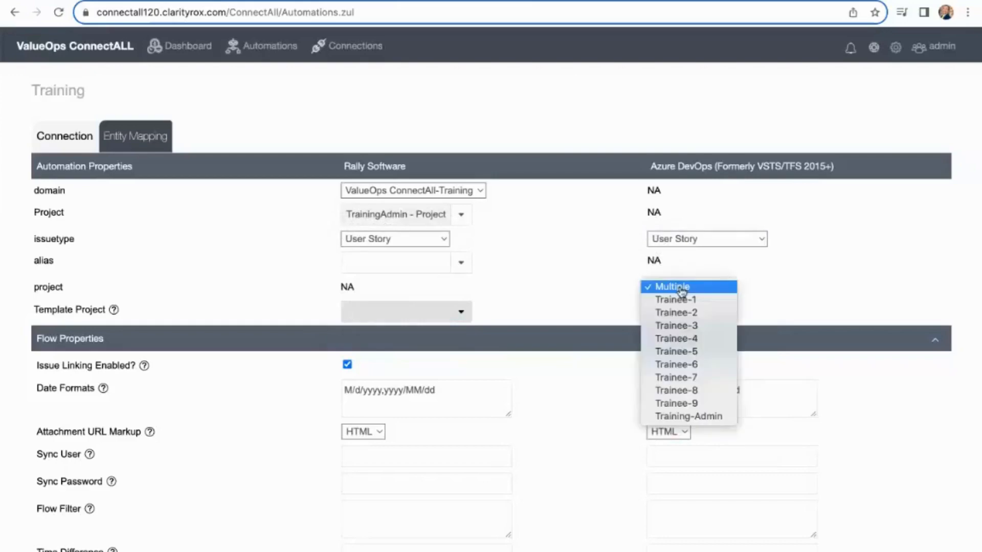
left_click(718, 417)
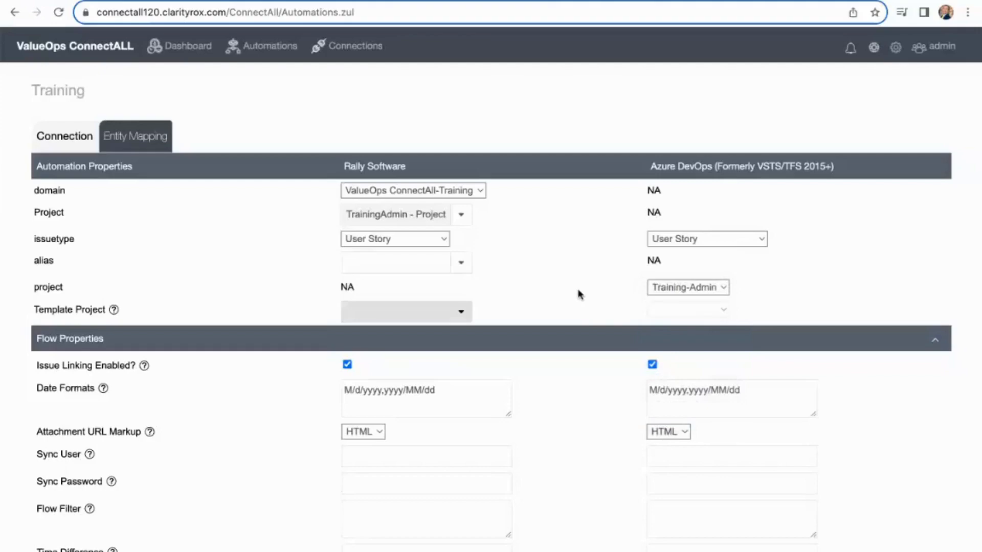
Step: Review the flow properties and additional properties, keep their existing settings, and continue to the field mapping
scroll(576, 303, "down", 6)
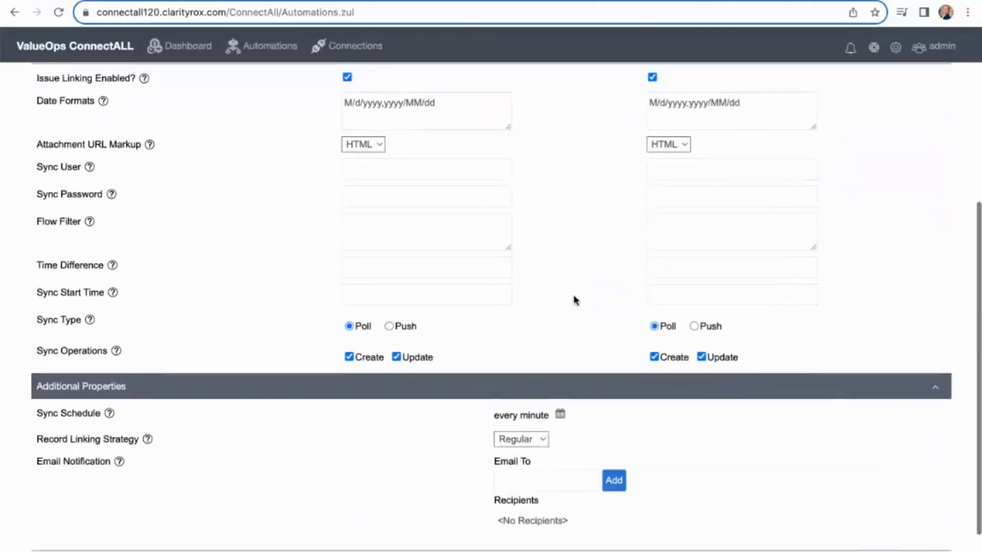
scroll(574, 300, "up", 1)
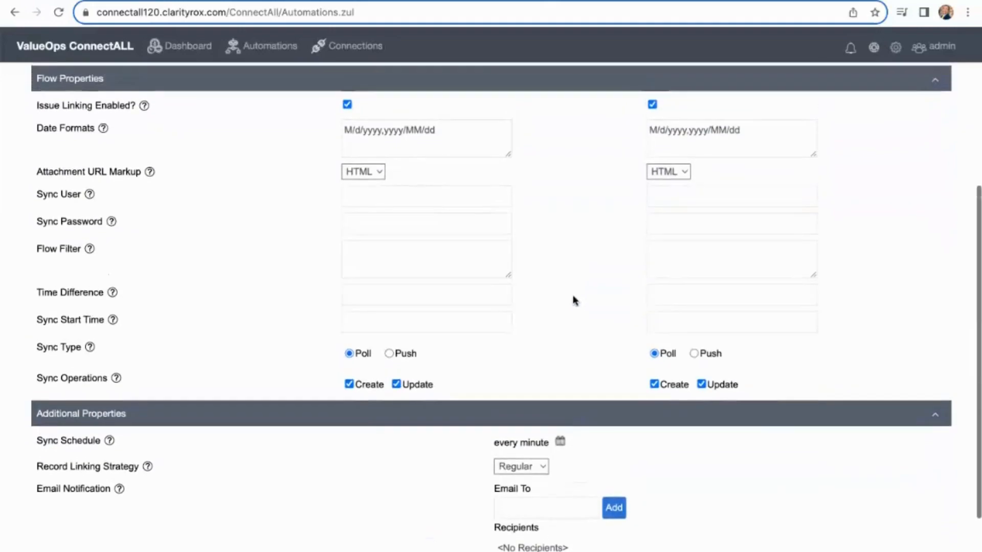
scroll(572, 302, "down", 1)
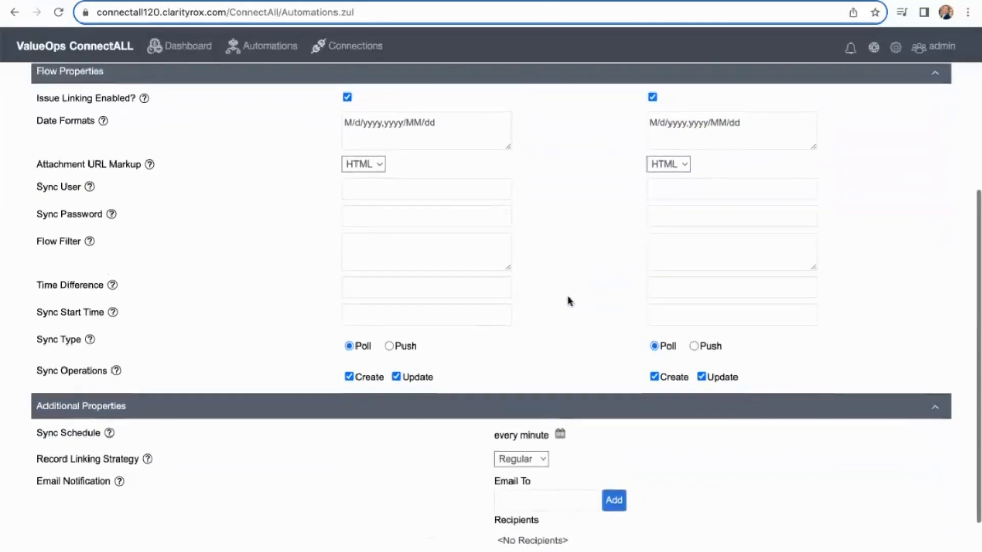
scroll(569, 301, "down", 1)
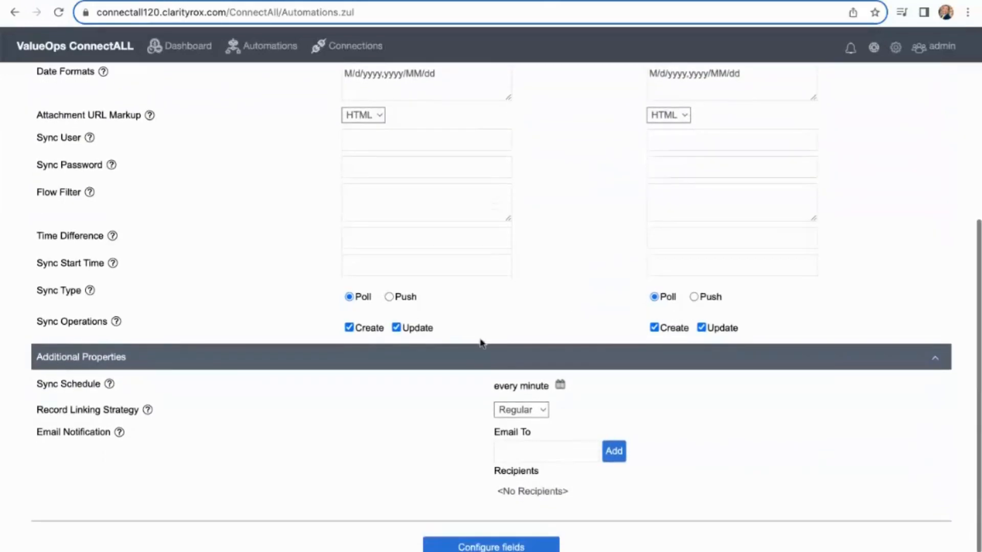
left_click(475, 548)
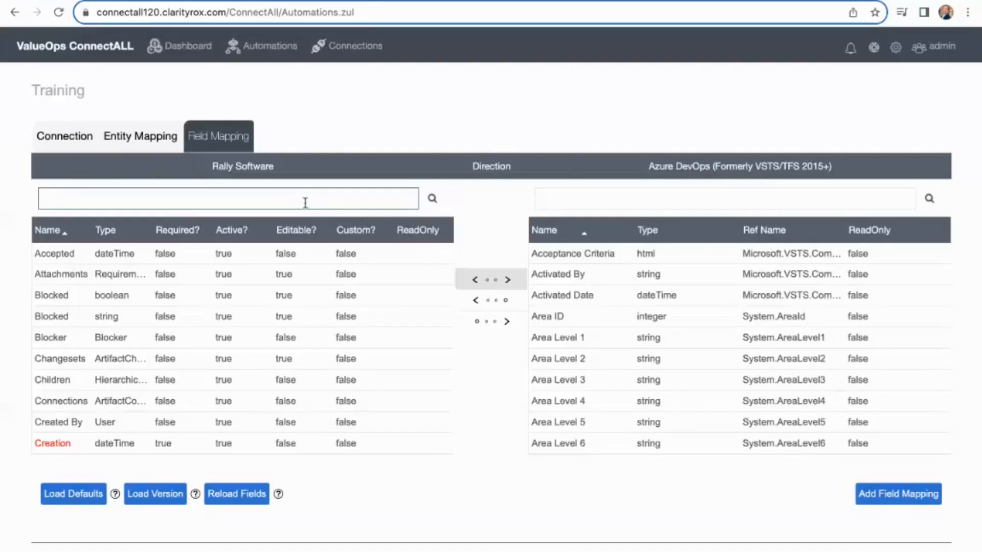
Step: Map the Rally Name field to the Azure DevOps Title field in both directions
type("name")
key("Return")
left_click(242, 254)
left_click(661, 197)
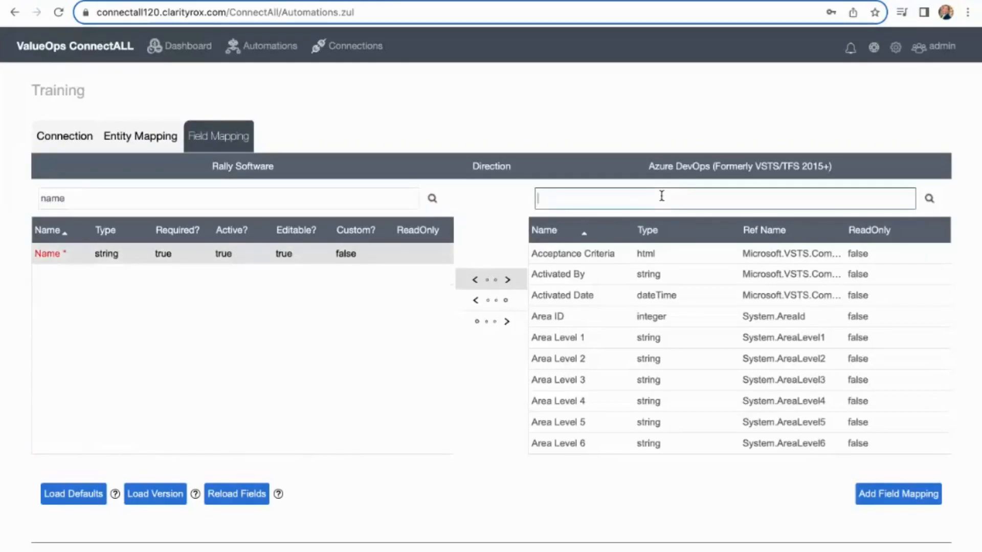
type("title")
left_click(618, 265)
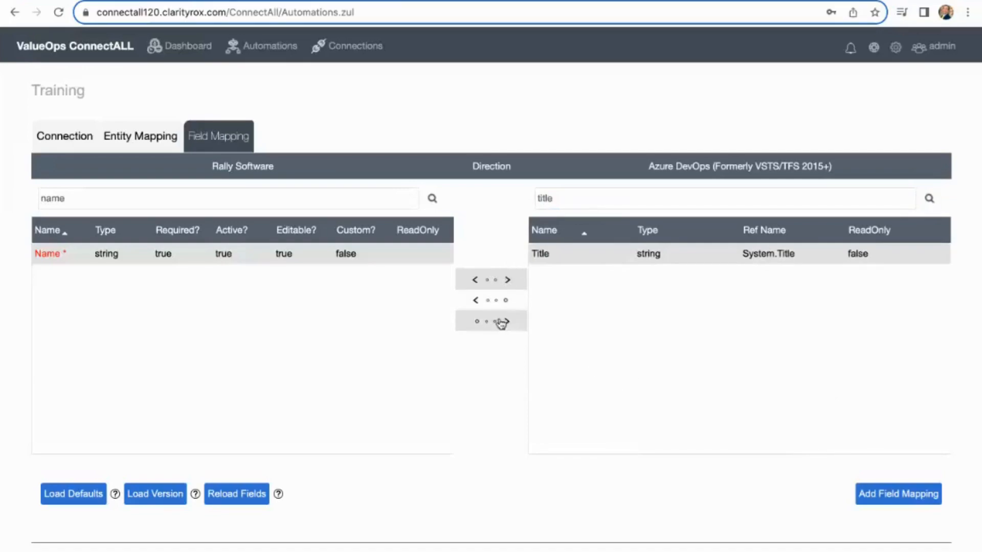
left_click(907, 497)
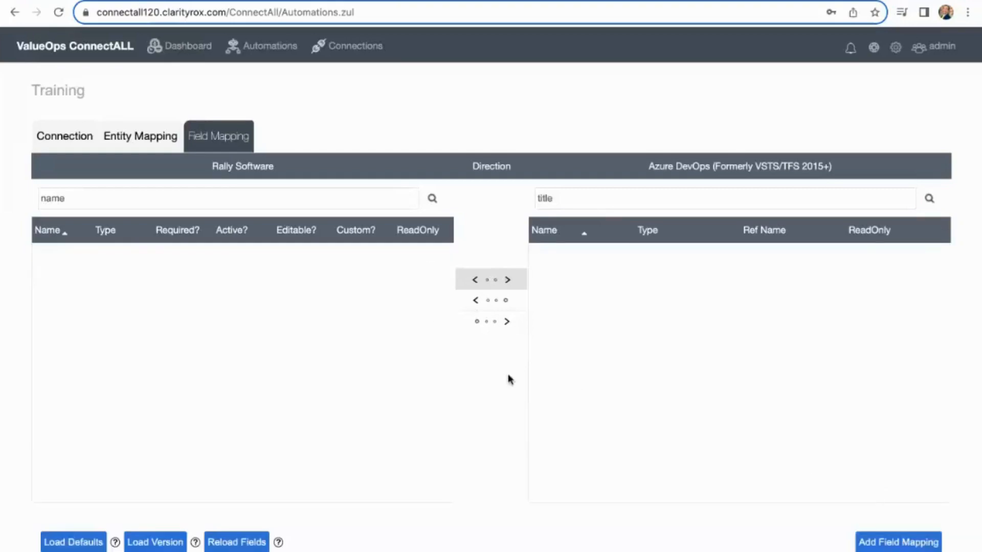
scroll(508, 380, "down", 3)
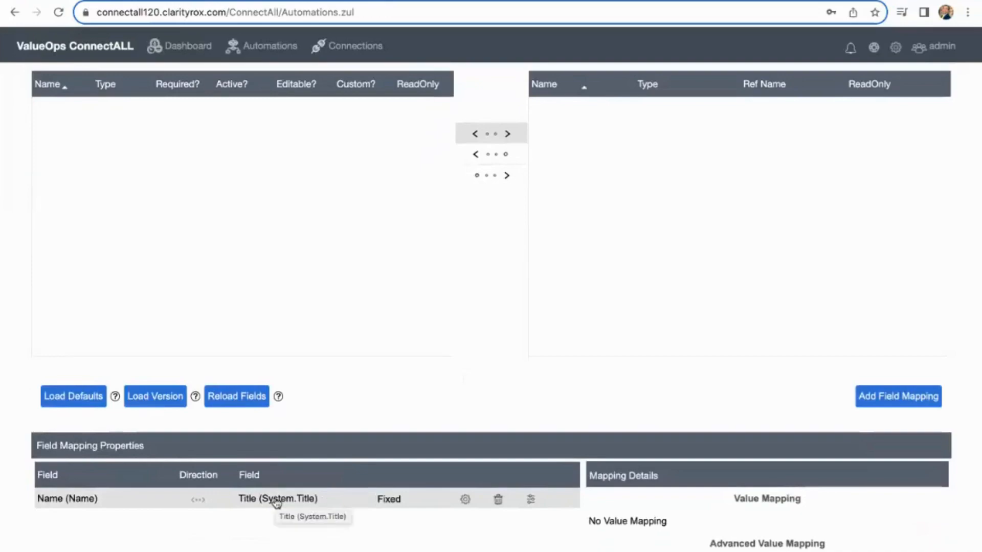
Step: Add a bidirectional field mapping between the Rally Description and the Azure DevOps Description
scroll(307, 495, "up", 2)
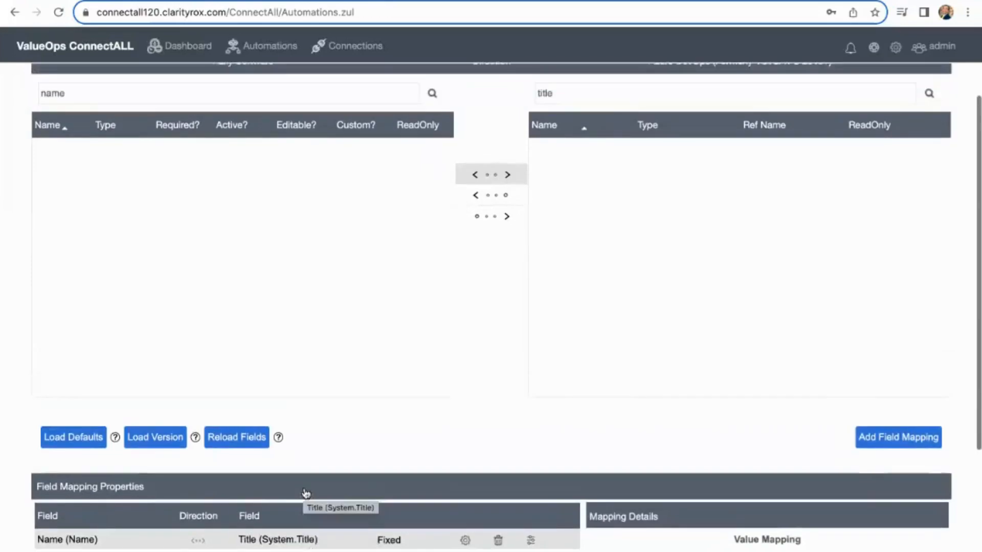
double_click(92, 109)
type("des")
left_click(105, 162)
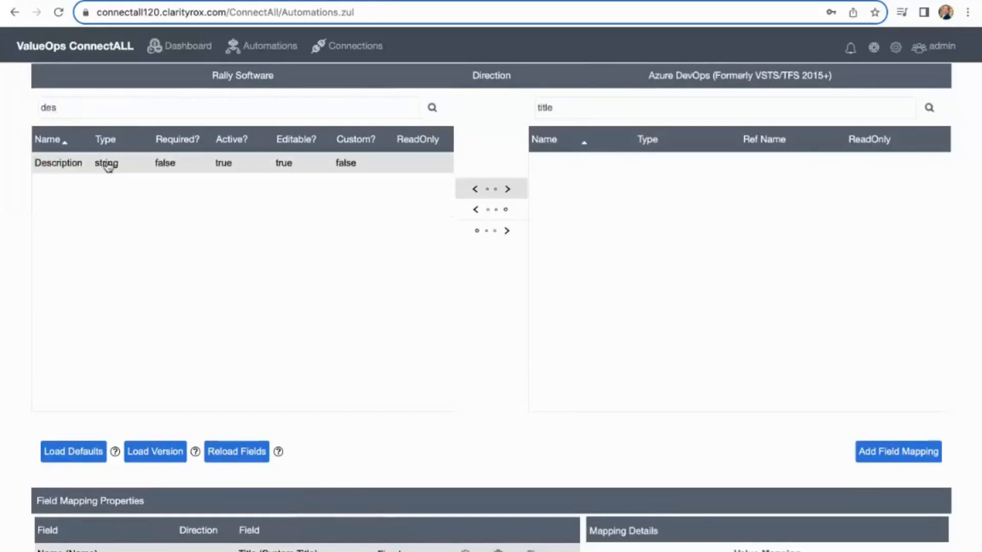
double_click(737, 103)
type("des")
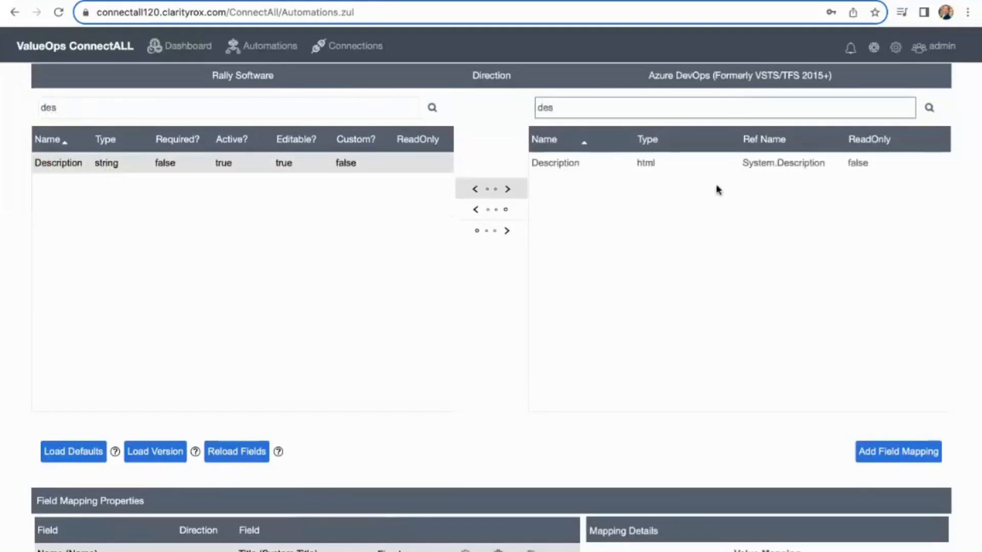
left_click(661, 165)
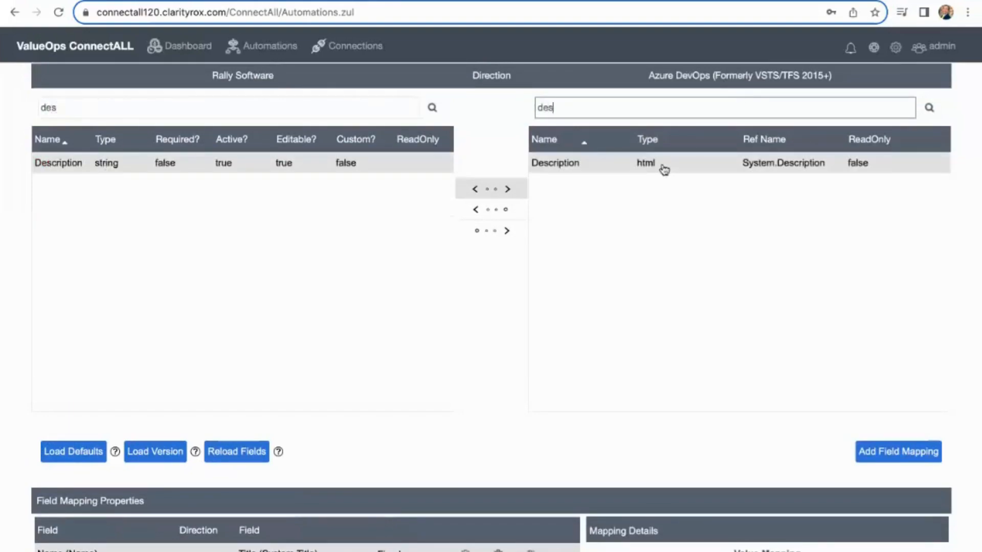
left_click(875, 452)
Step: Add a bidirectional field mapping between the required Rally Schedule State field and the Azure DevOps State field
double_click(95, 111)
type("sc")
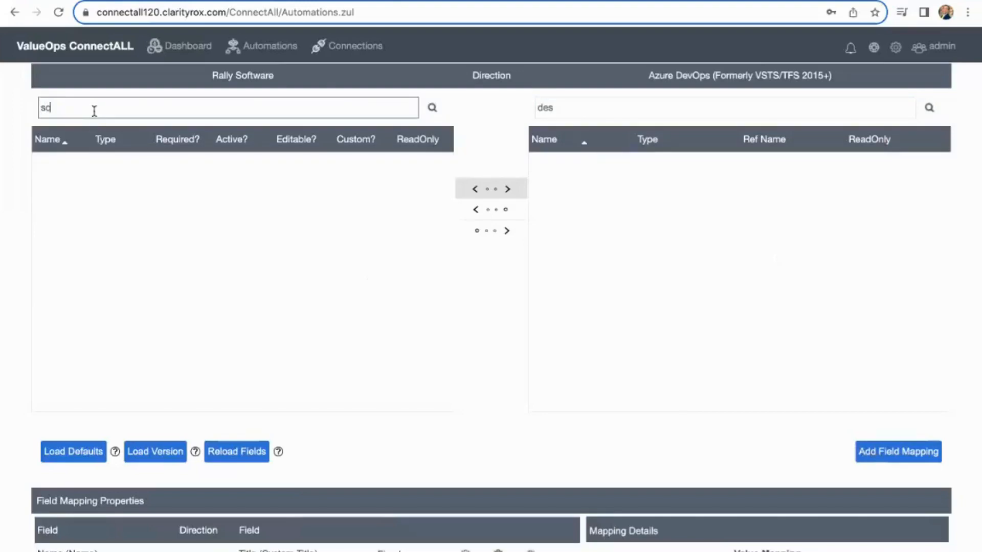
type("h")
left_click(93, 212)
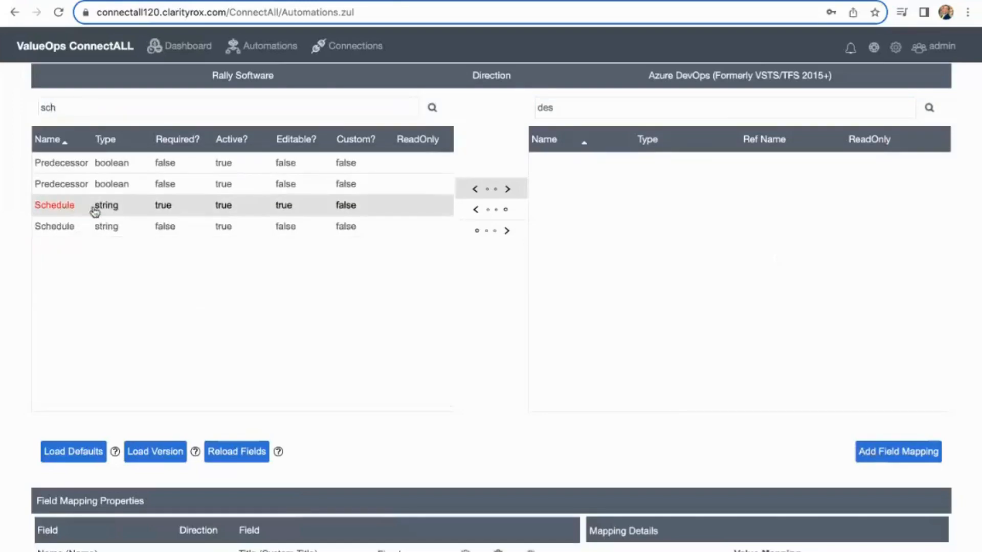
double_click(732, 111)
type("stat")
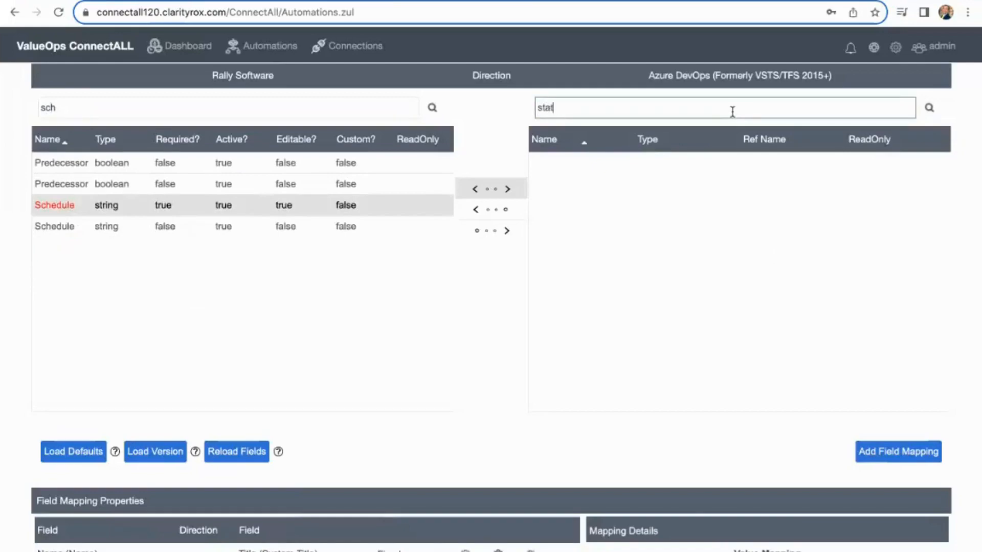
type("e")
left_click(650, 164)
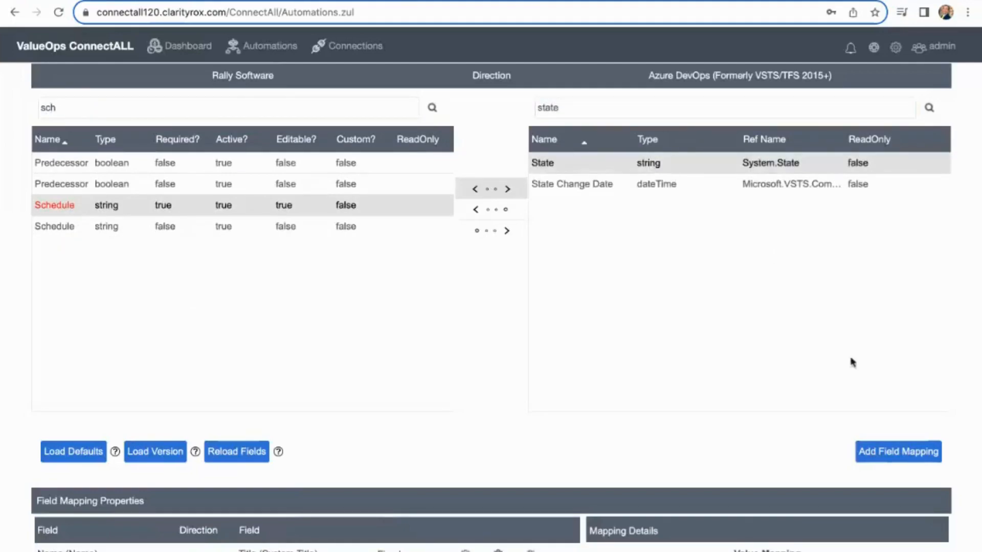
left_click(891, 453)
left_click(240, 183)
Step: Open the value mapping of the Schedule State field mapping and match Defined with New
scroll(511, 353, "down", 1)
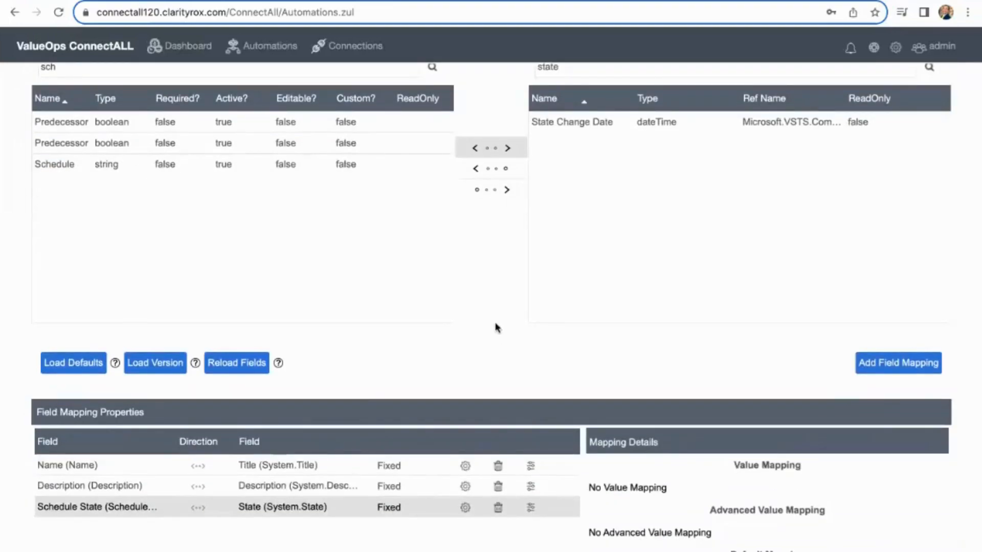
scroll(495, 327, "down", 2)
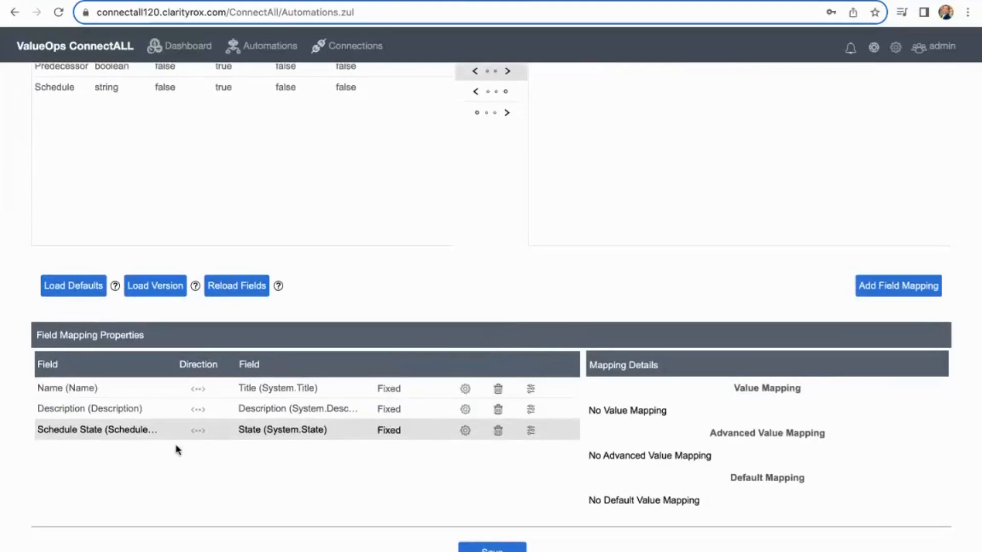
left_click(531, 432)
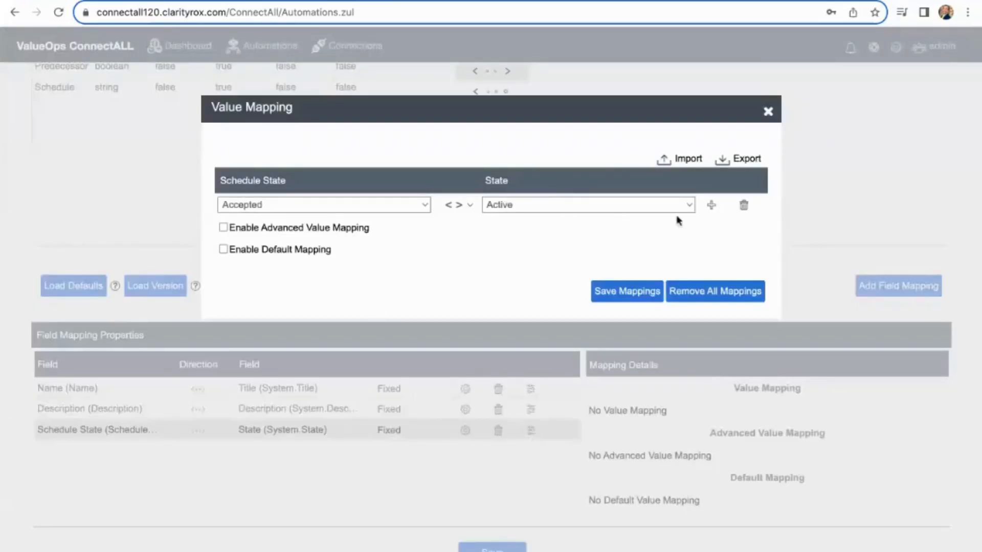
left_click(415, 207)
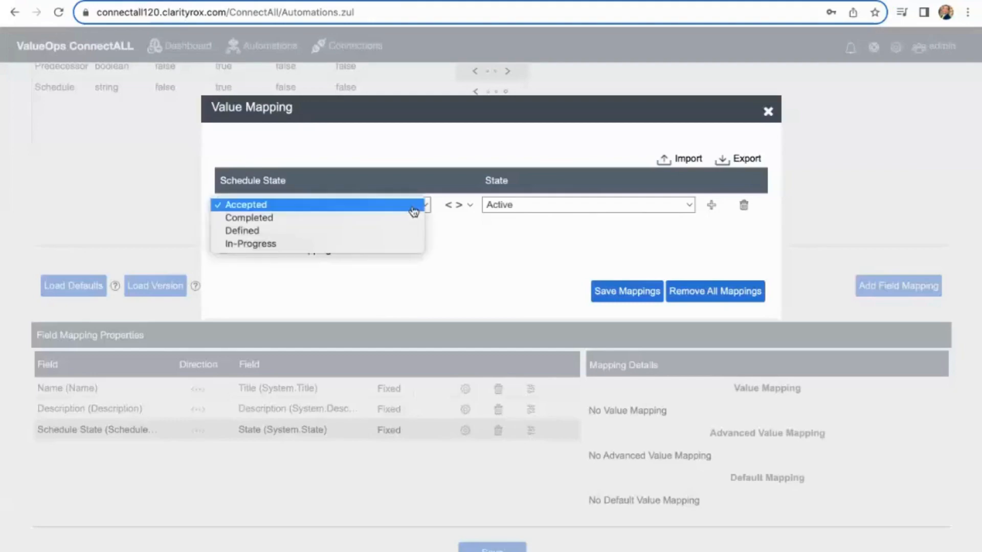
left_click(366, 229)
left_click(516, 207)
left_click(500, 231)
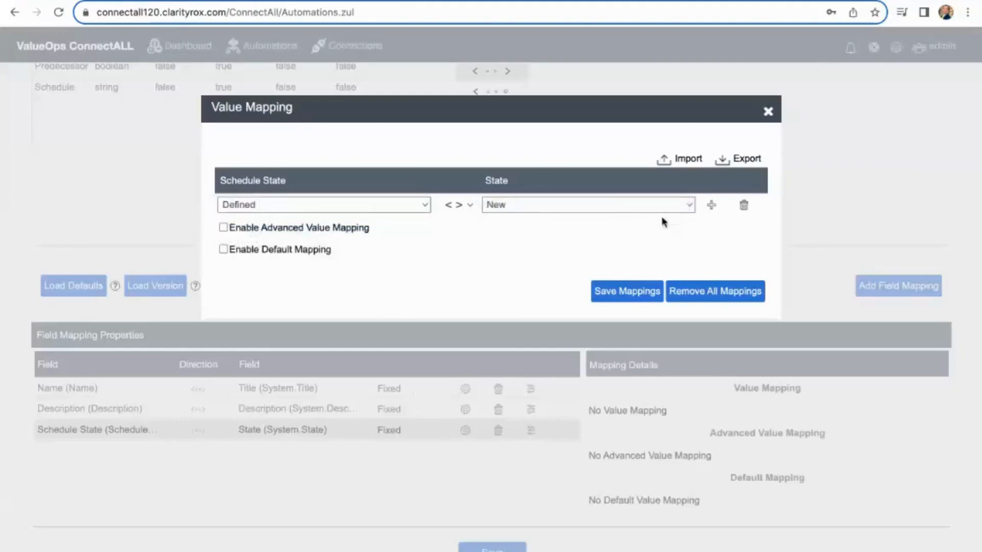
Step: Add a second value mapping row that matches In-Progress with Active
left_click(712, 206)
left_click(420, 230)
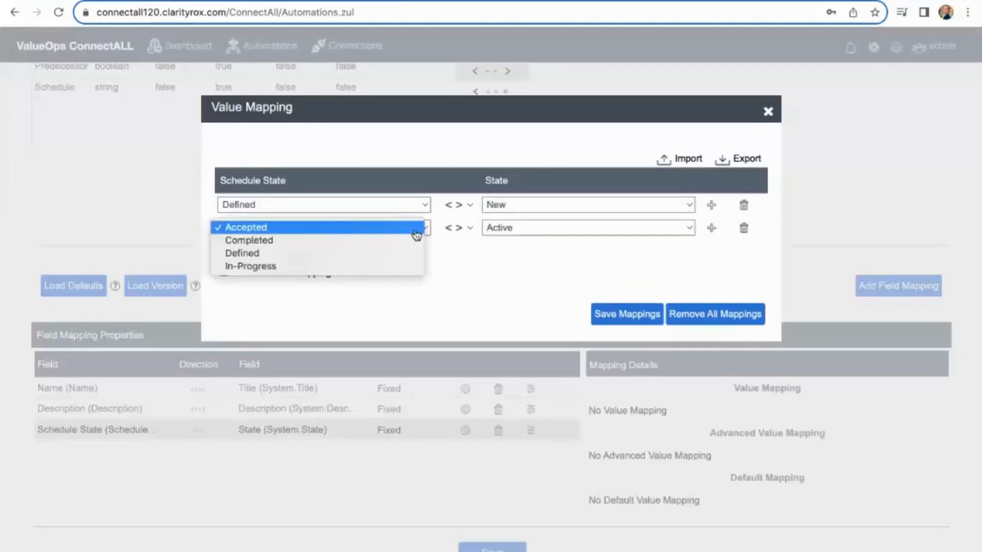
left_click(366, 267)
left_click(550, 228)
left_click(550, 229)
Step: Add a third value mapping row that matches Completed with Resolved
left_click(711, 228)
left_click(409, 251)
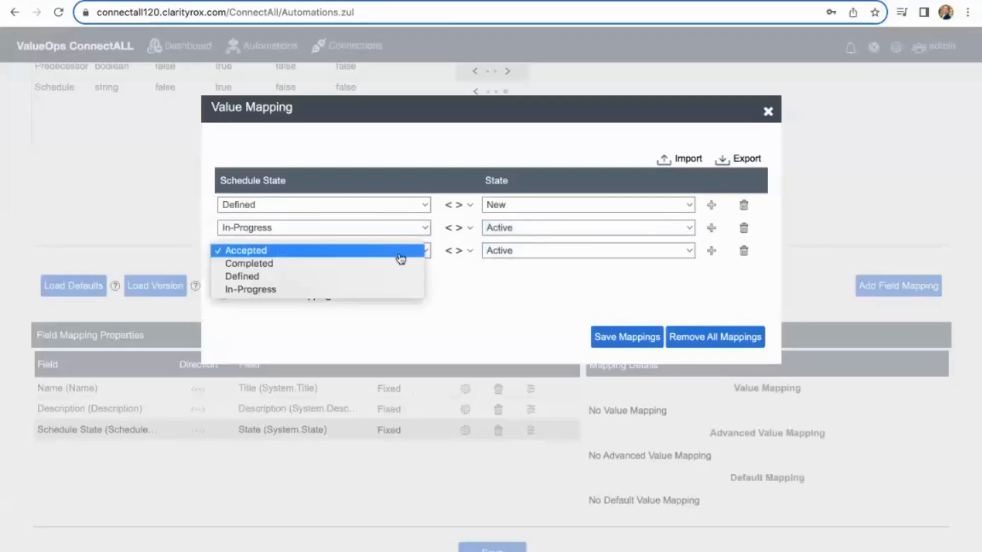
left_click(392, 282)
left_click(409, 250)
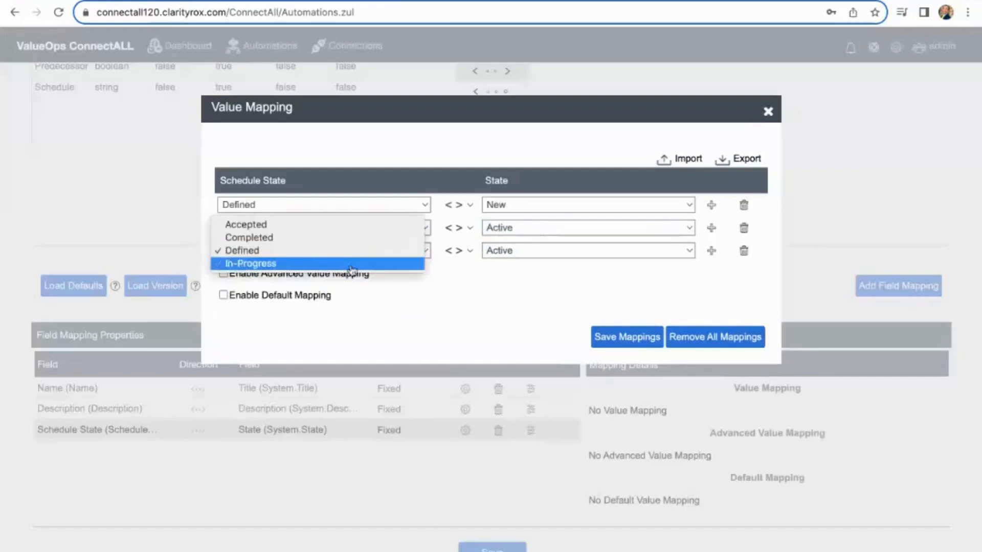
key("Return")
left_click(485, 251)
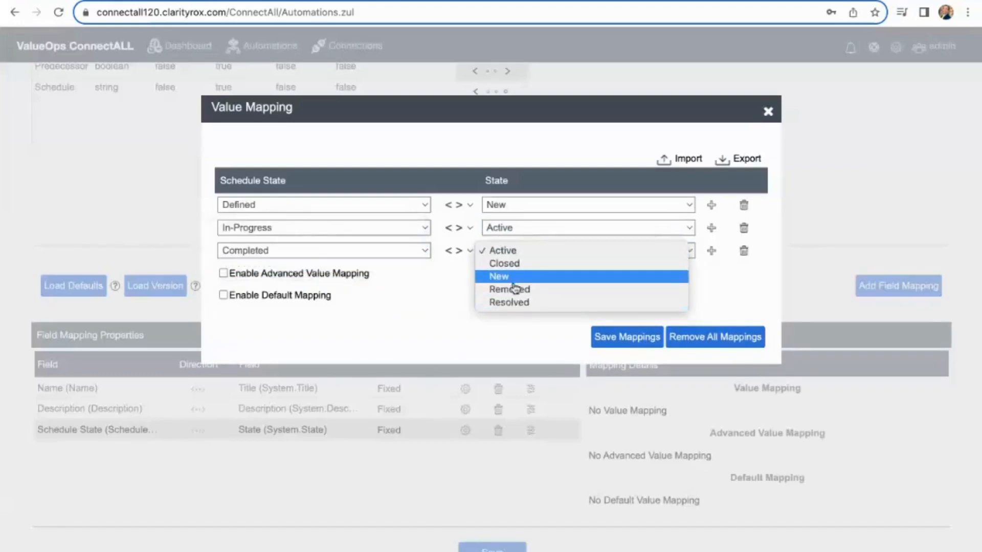
left_click(518, 270)
left_click(517, 253)
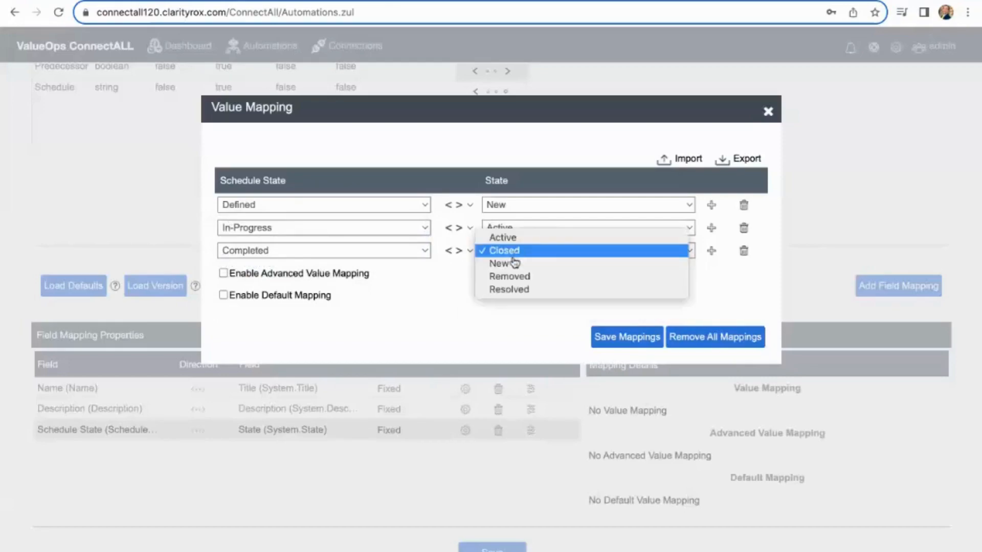
left_click(528, 289)
Step: Add a fourth value mapping row that matches Accepted with Resolved
left_click(711, 251)
left_click(366, 273)
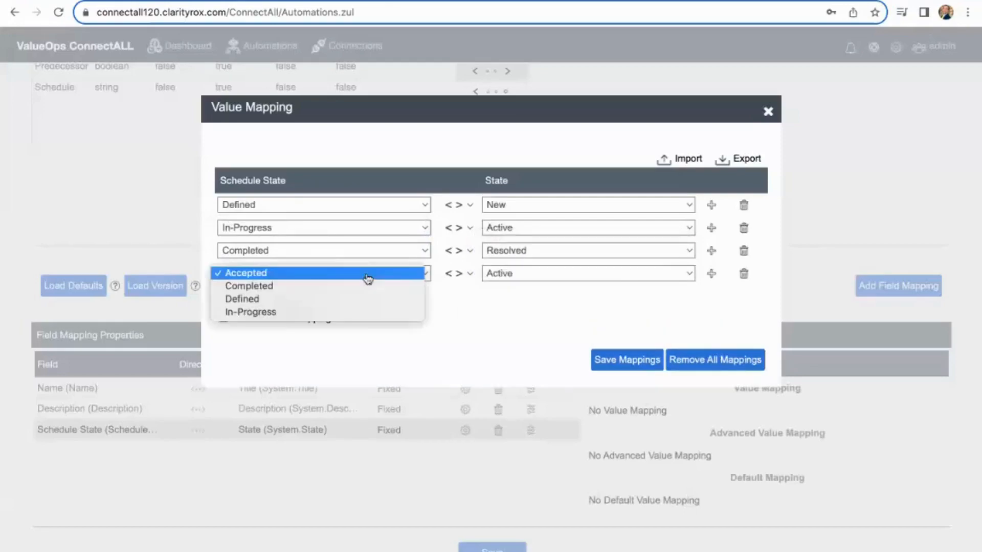
left_click(522, 273)
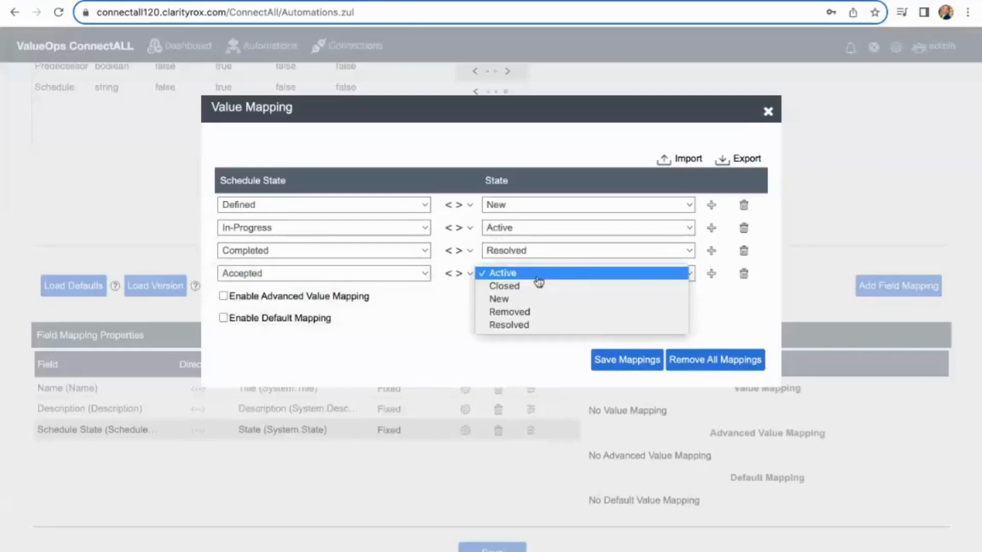
left_click(528, 325)
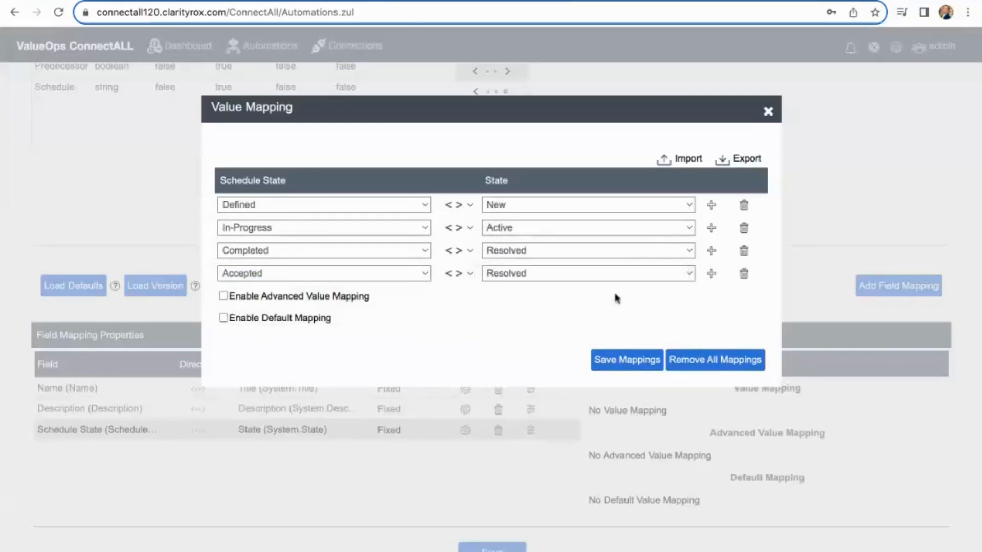
Step: Add a one-way value mapping from the Azure DevOps state Removed to the Rally state Accepted, and save the value mappings
left_click(711, 274)
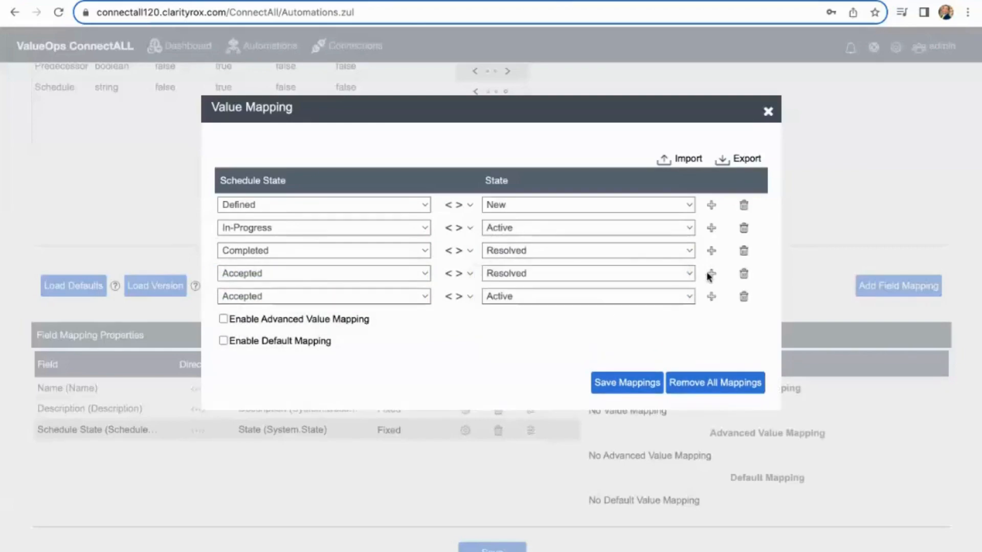
left_click(580, 298)
left_click(555, 336)
left_click(466, 298)
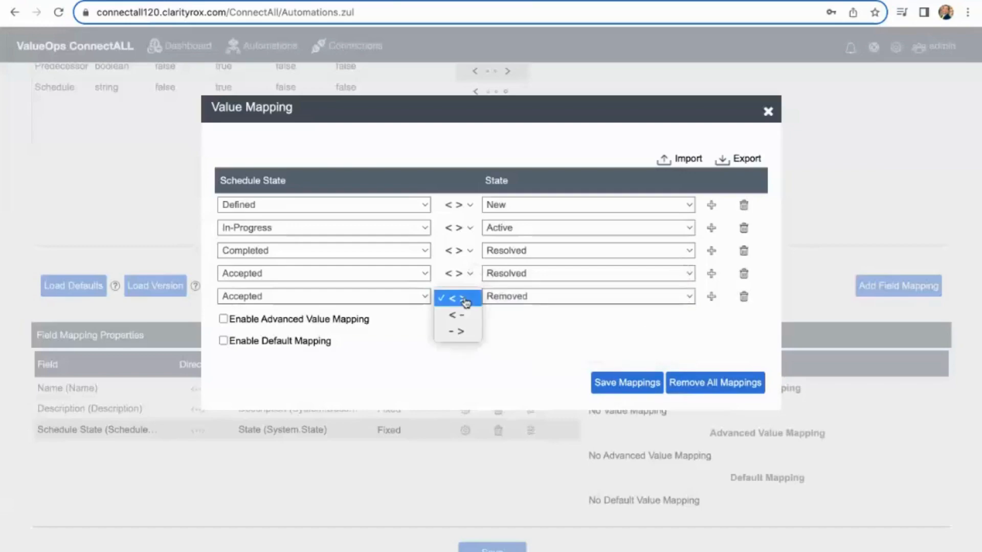
left_click(460, 314)
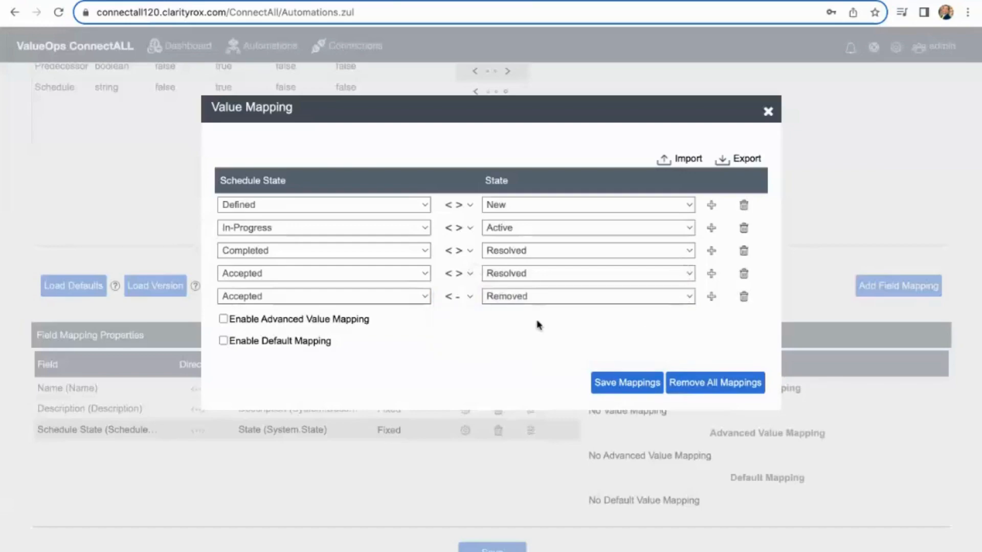
left_click(615, 385)
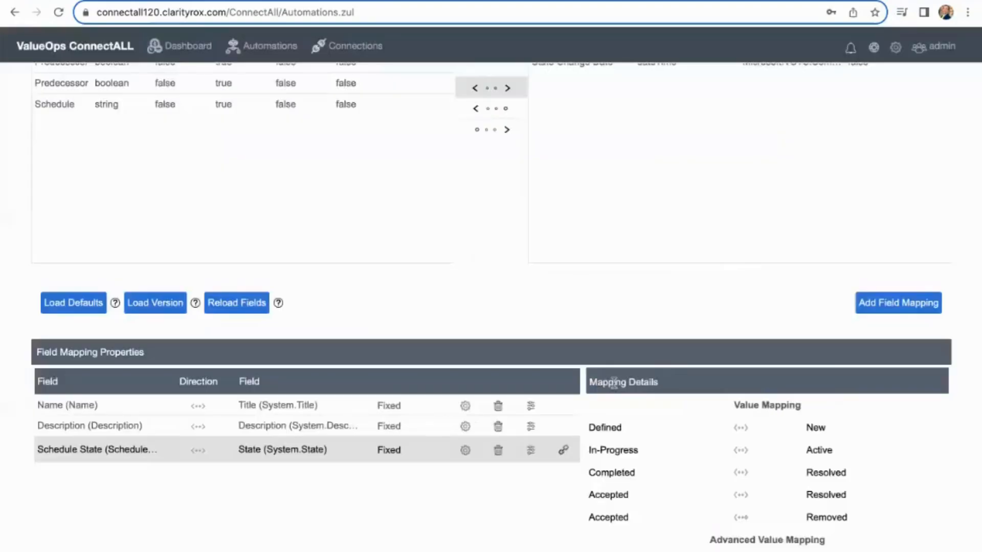
scroll(679, 423, "down", 2)
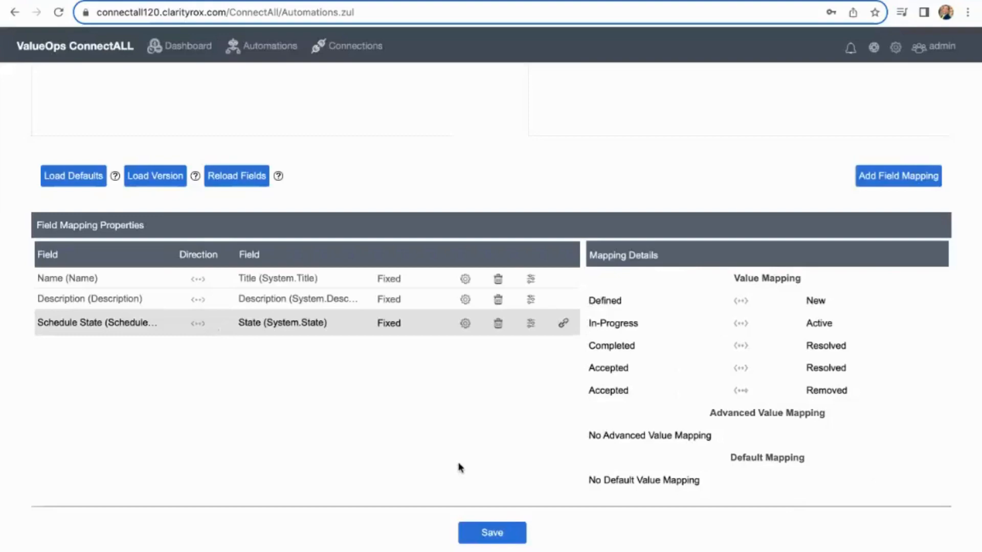
Step: Save the automation with version description V1, enable it after saving, and accept the unmapped mandatory fields
left_click(494, 535)
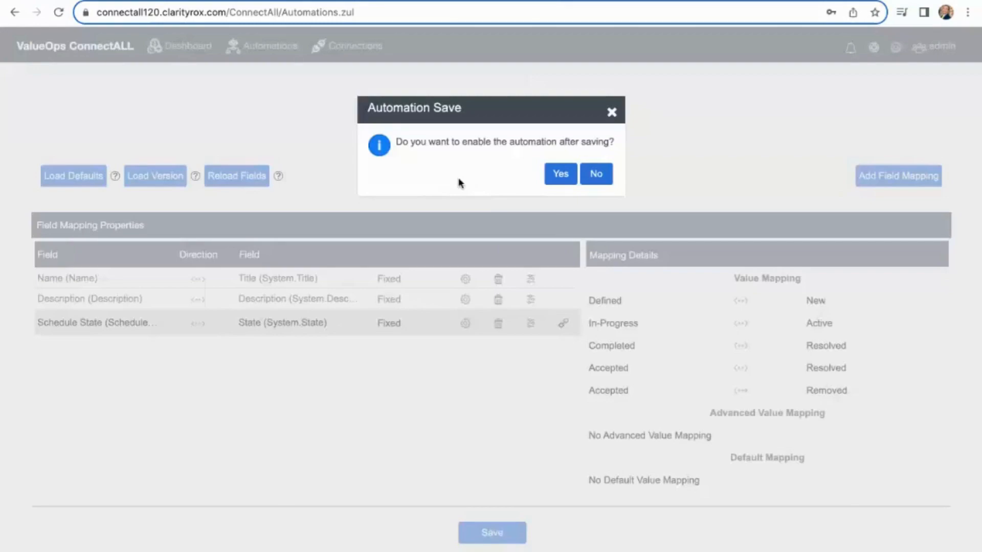
left_click(553, 178)
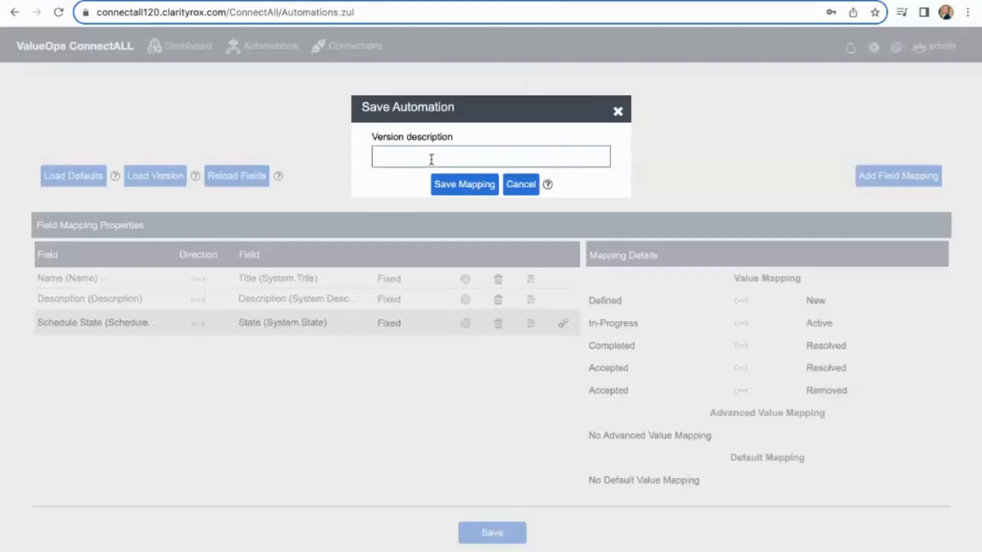
type("V1")
left_click(451, 187)
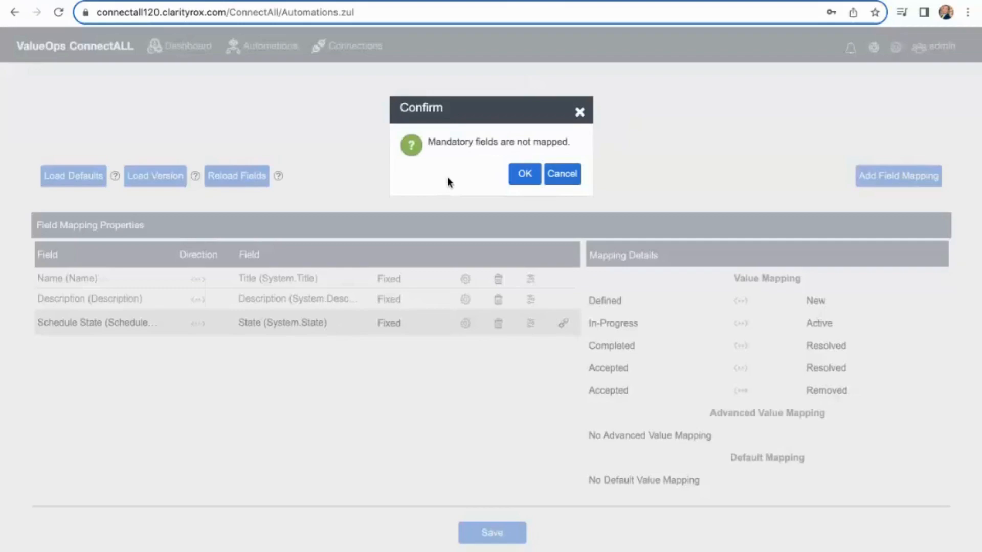
left_click(524, 175)
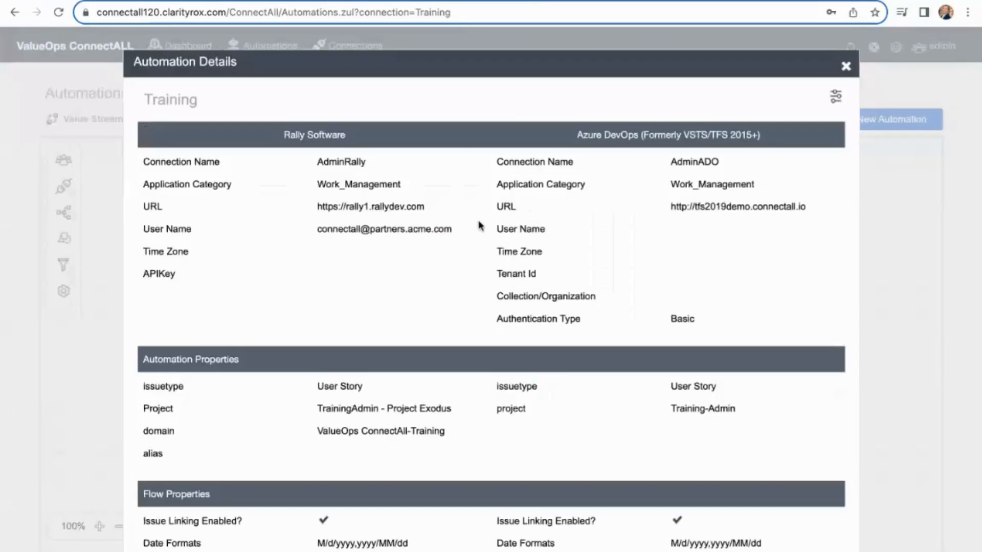
Step: Review the Training automation's details through to its field mapping properties, and close them
scroll(517, 230, "down", 5)
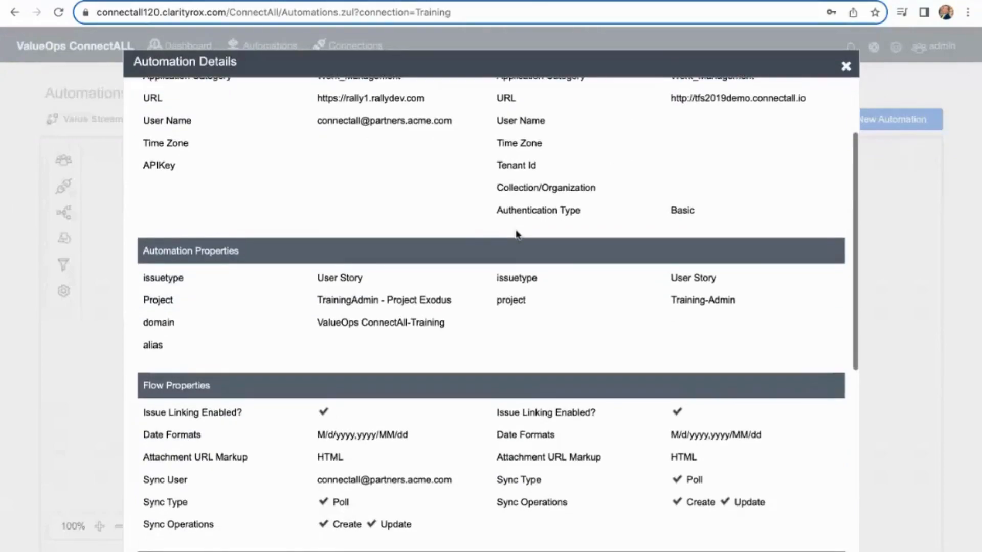
scroll(517, 233, "down", 5)
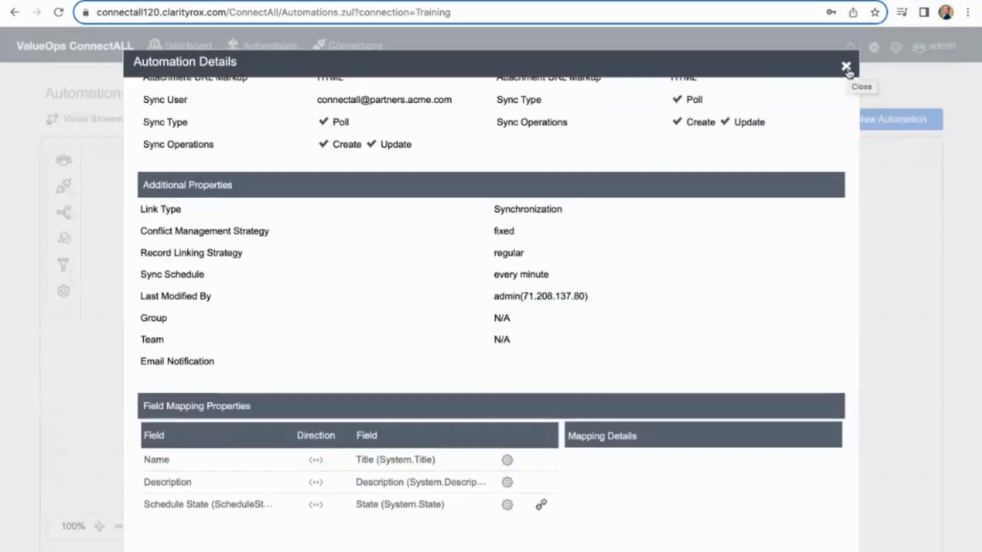
left_click(846, 67)
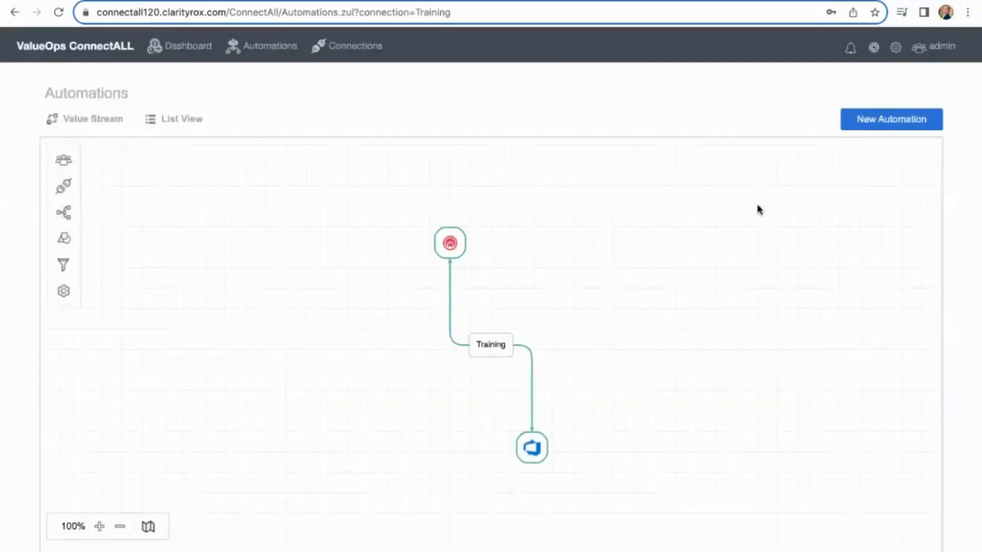